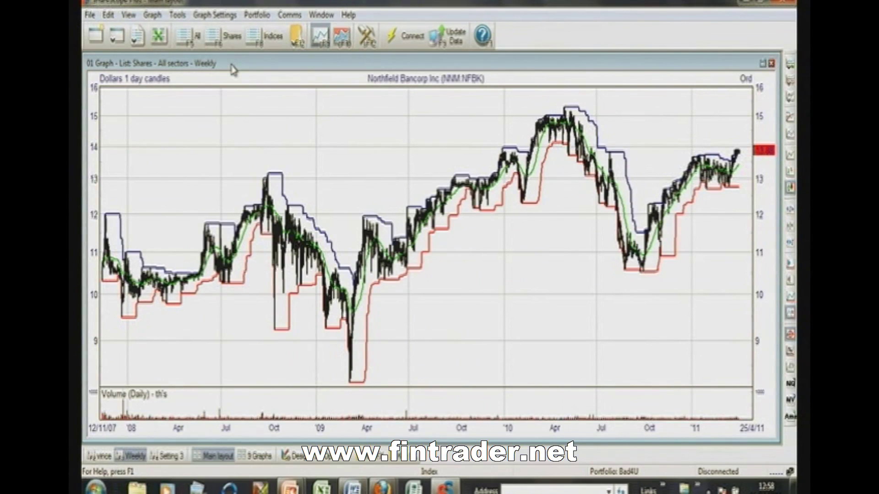
- Show the shares list and restrict it to new highs over the last 20 trading days
left_click(235, 44)
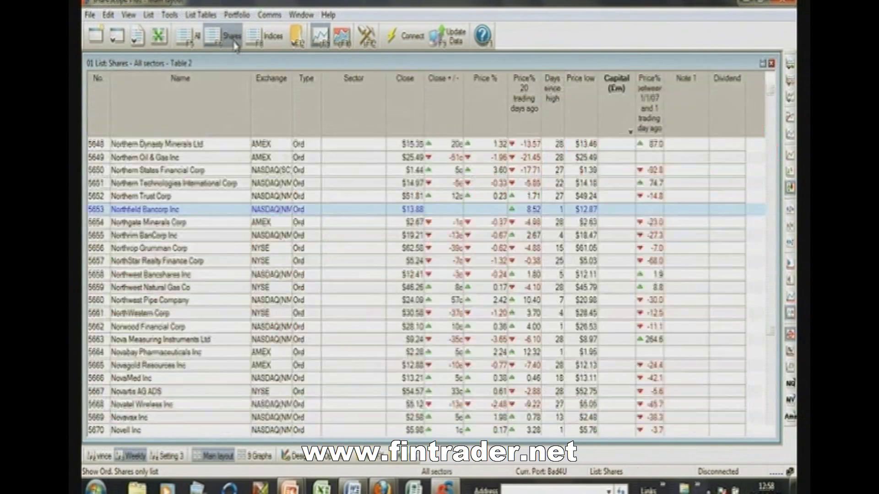
scroll(258, 197, "up", 4)
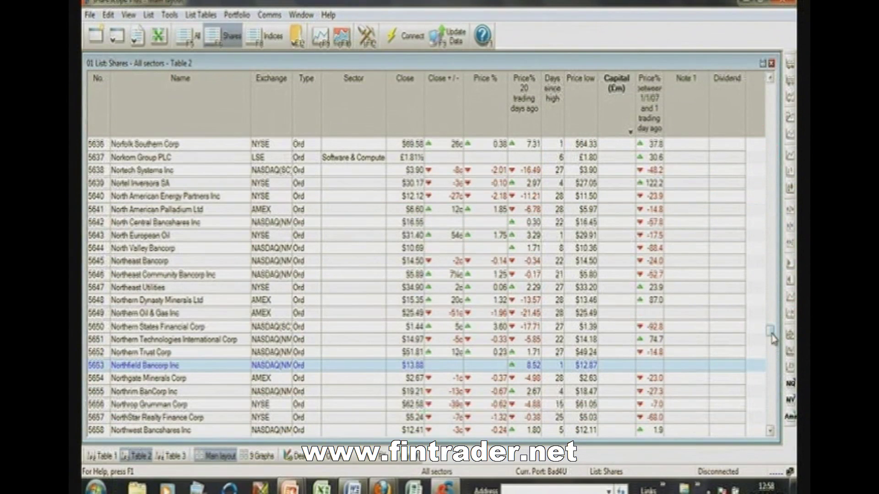
left_click_drag(773, 338, 777, 283)
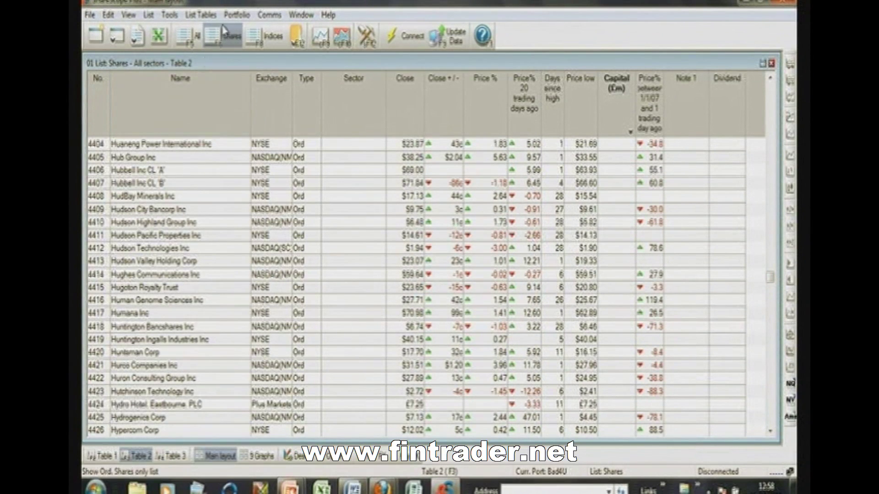
left_click(148, 15)
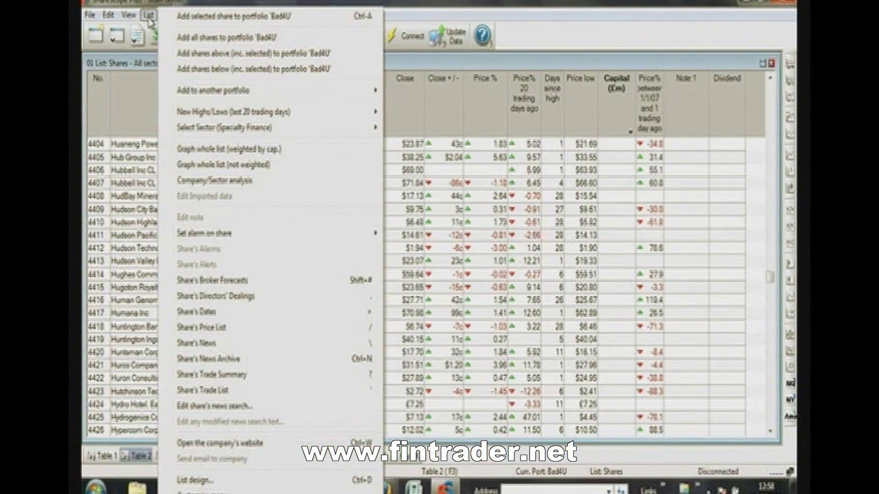
mouse_move(218, 115)
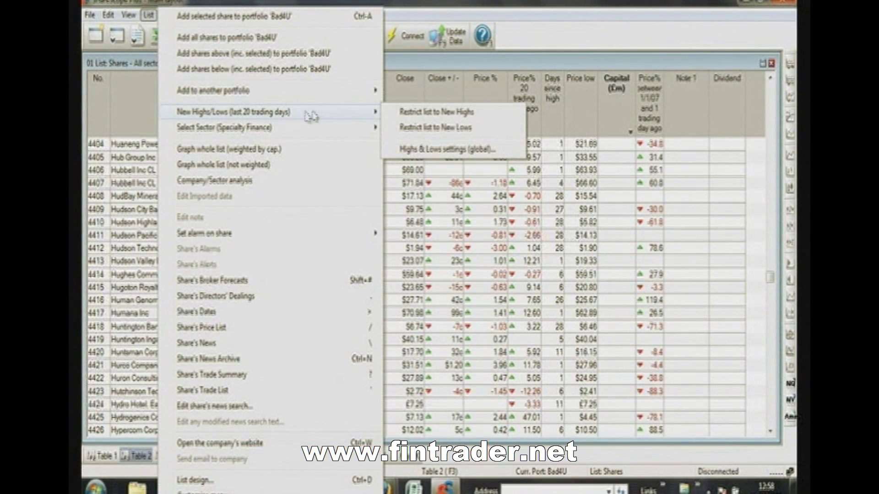
left_click(407, 114)
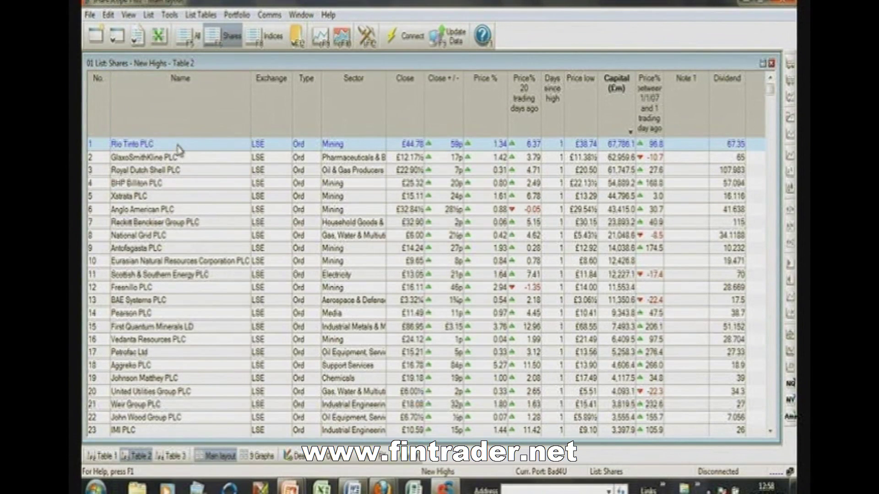
- Examine recent price action on the charts of Rio Tinto, GlaxoSmithKline and Royal Dutch Shell from the new highs list
left_click(322, 40)
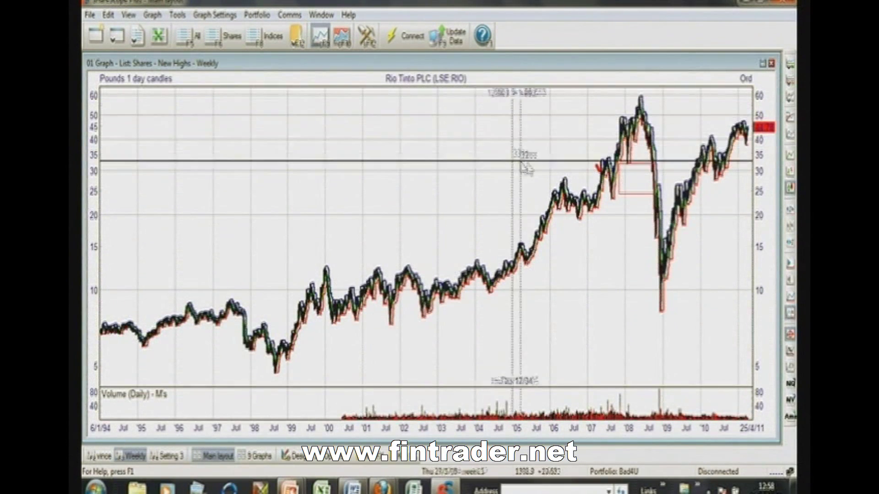
left_click_drag(728, 170, 756, 181)
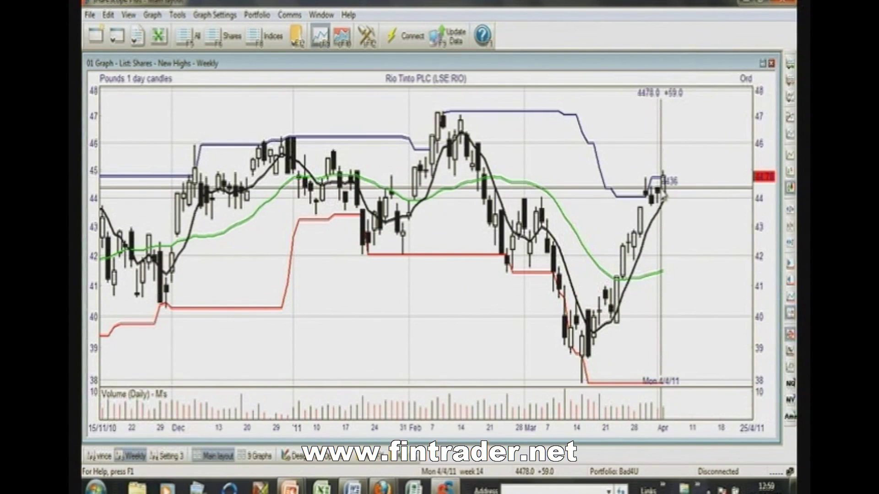
key("Page_Down")
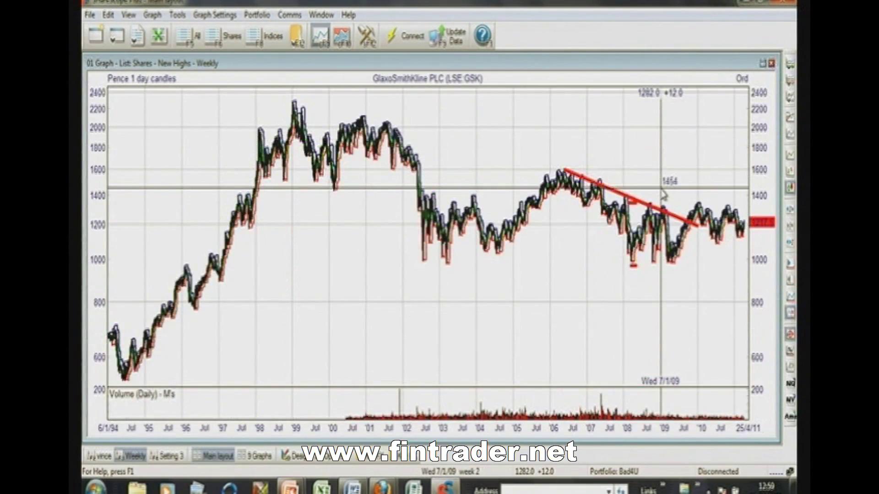
left_click_drag(717, 212, 715, 252)
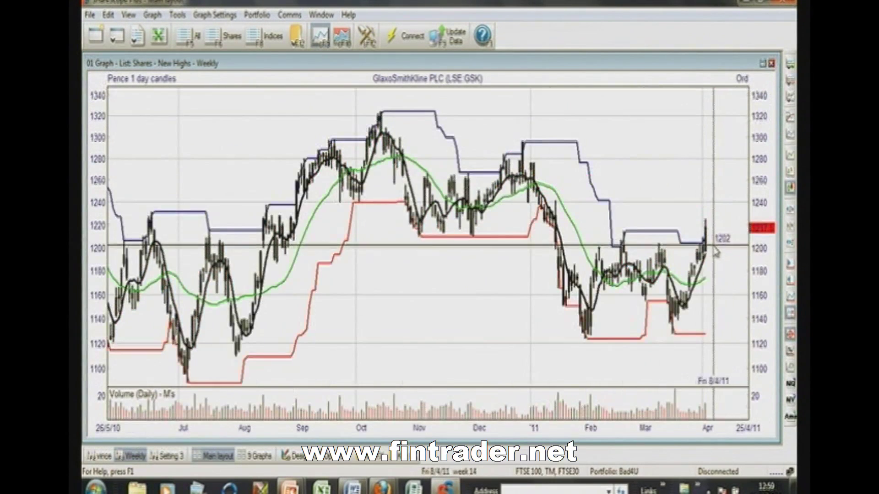
left_click_drag(623, 298, 713, 261)
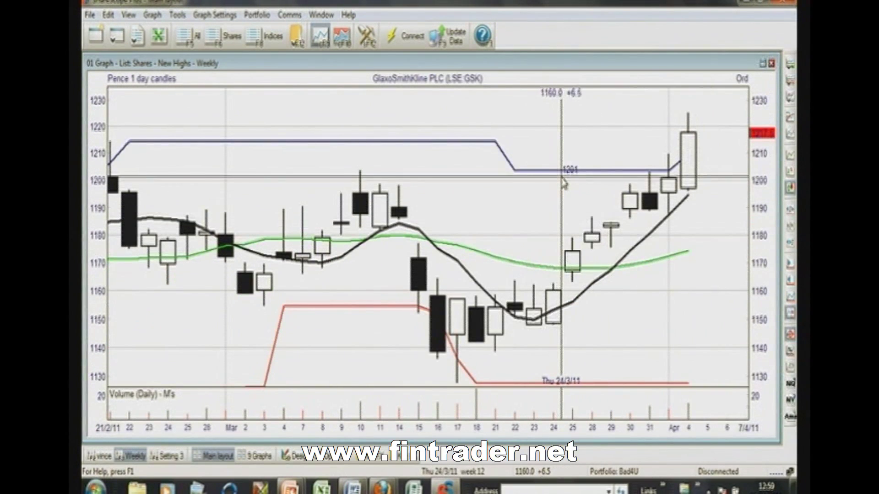
key("Down")
left_click_drag(684, 216, 731, 227)
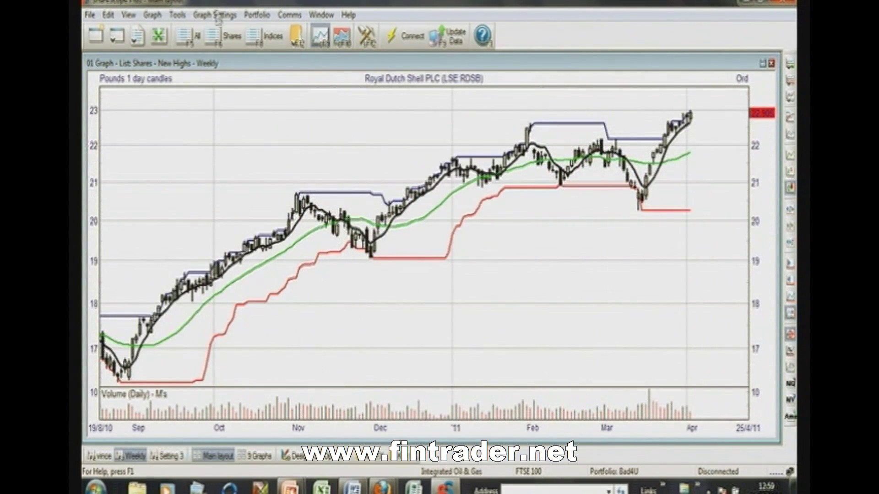
- Return to the shares list and restrict it to new lows instead of new highs
left_click(129, 15)
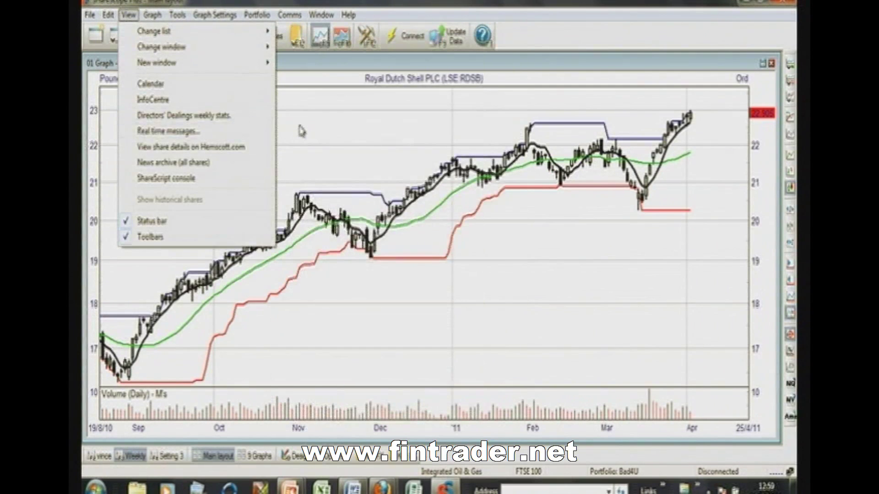
left_click(302, 132)
left_click(221, 36)
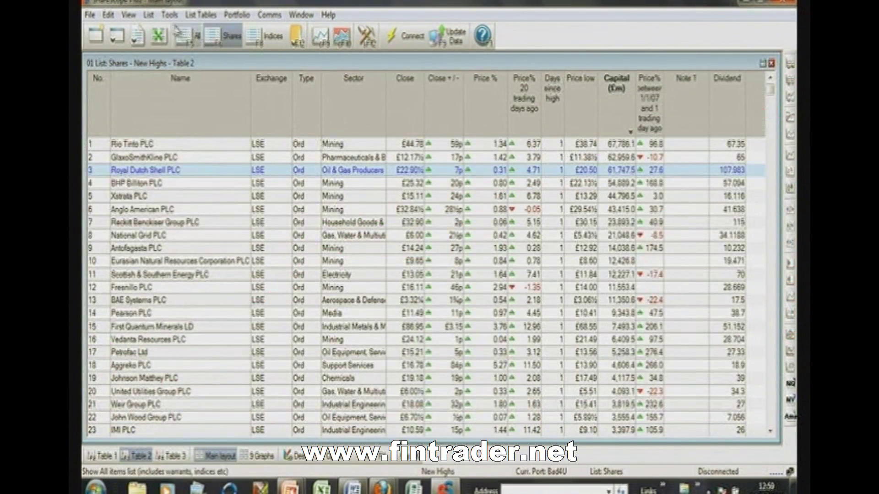
left_click(148, 15)
mouse_move(265, 127)
mouse_move(321, 111)
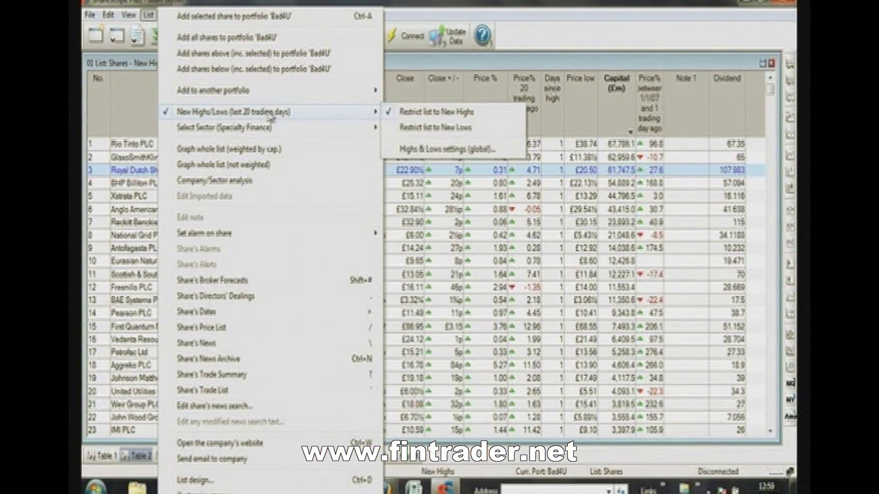
left_click(425, 128)
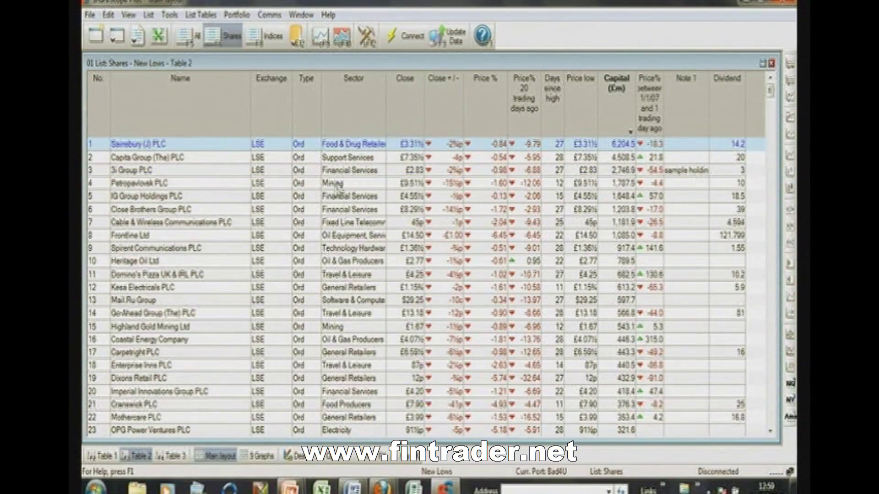
- Examine recent price action on the charts of Sainsbury and Capita Group from the new lows list
double_click(160, 145)
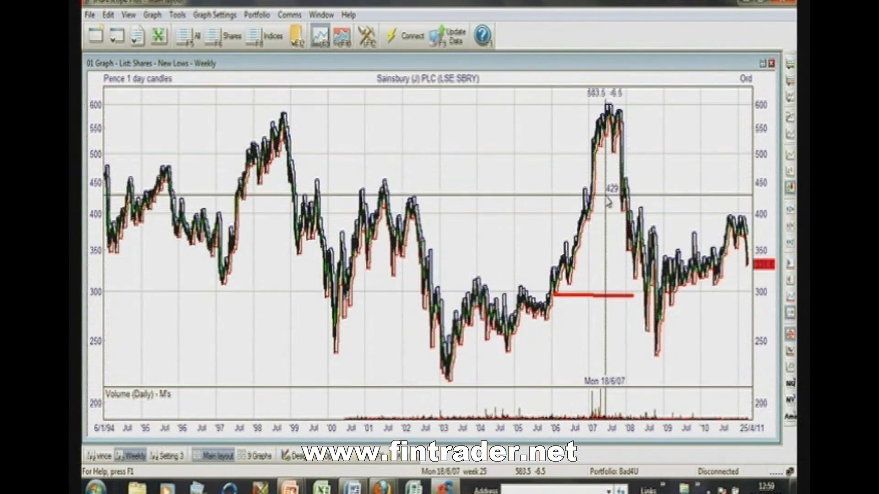
left_click_drag(669, 187, 773, 194)
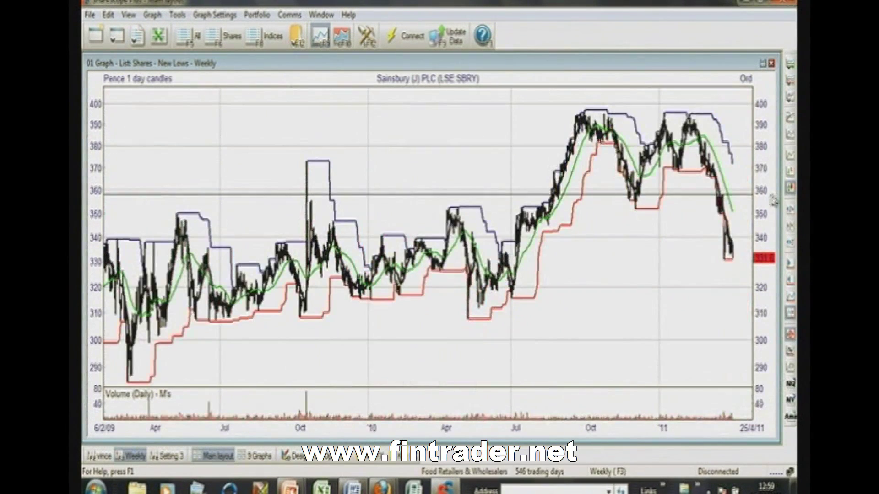
left_click_drag(657, 237, 785, 238)
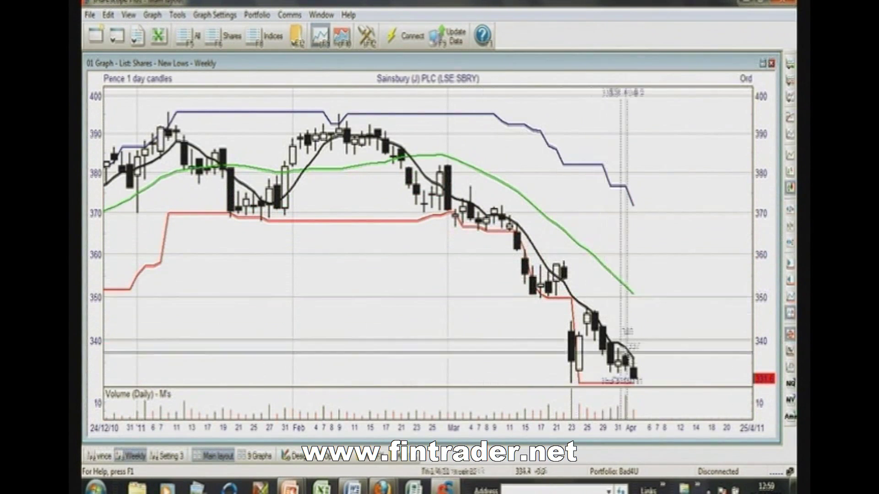
key("Down")
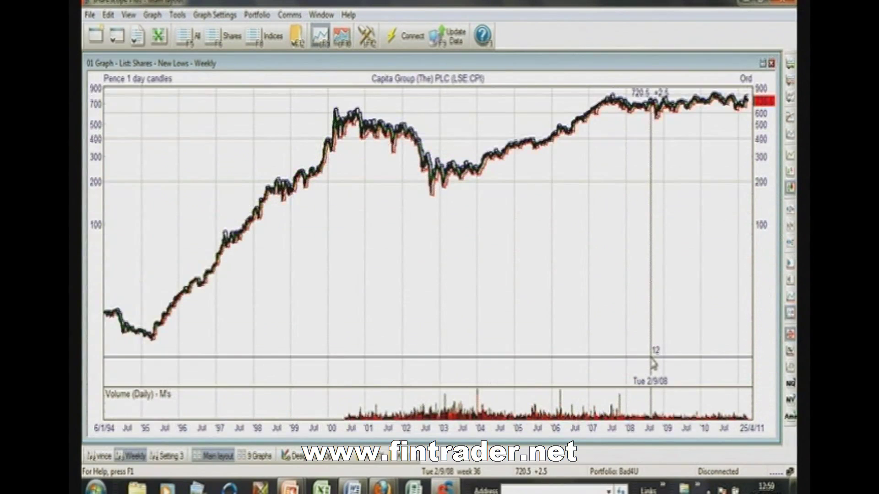
left_click_drag(712, 349, 782, 339)
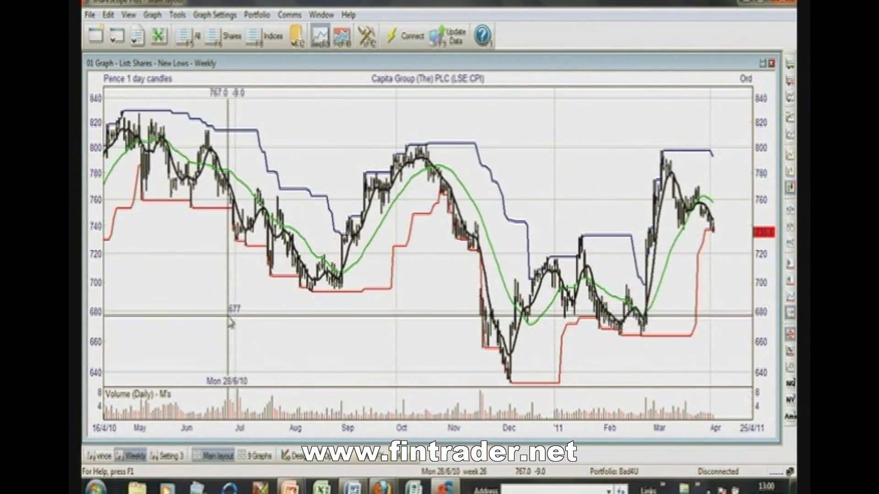
- Leave the Capita Group chart and change the list from shares to Foreign Exchange
left_click(227, 37)
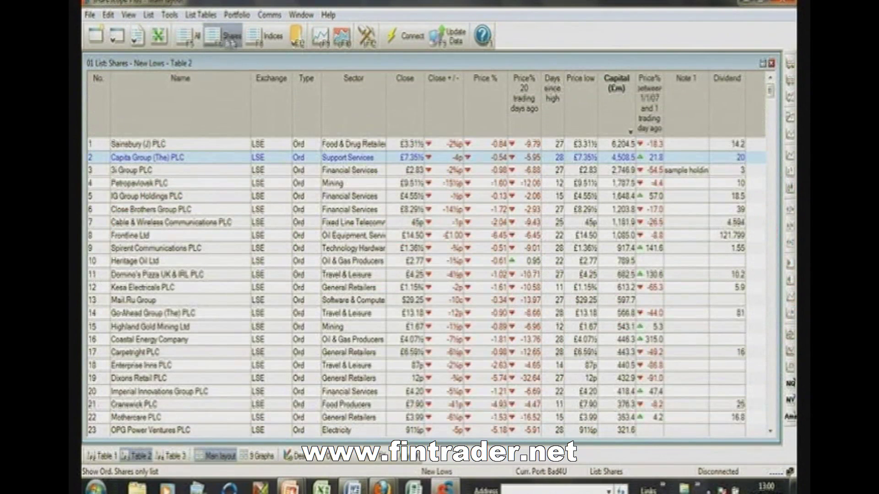
left_click(149, 17)
mouse_move(131, 17)
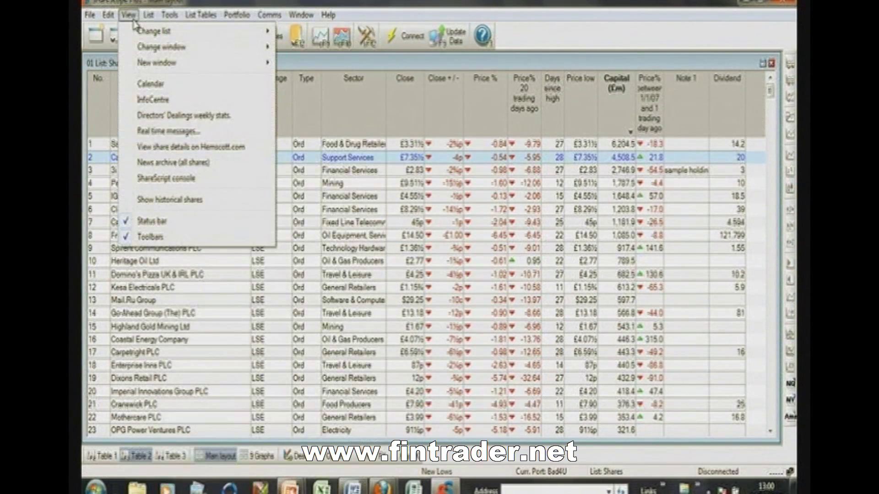
mouse_move(143, 31)
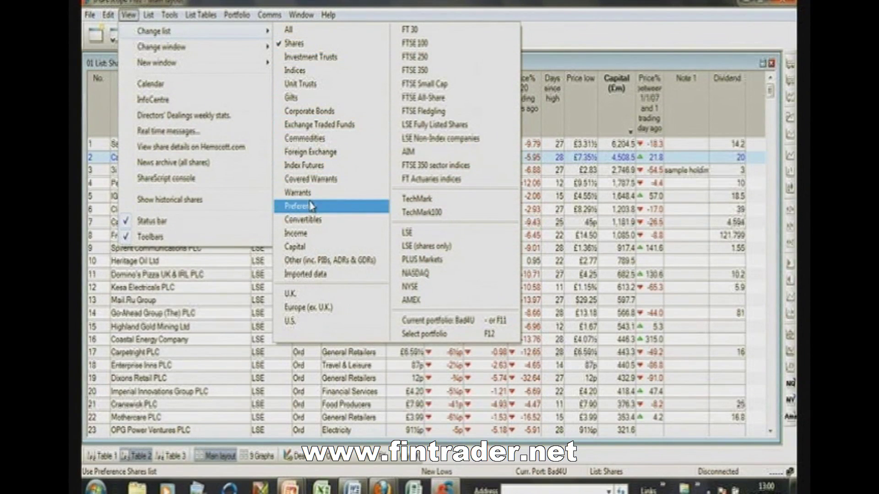
left_click(334, 154)
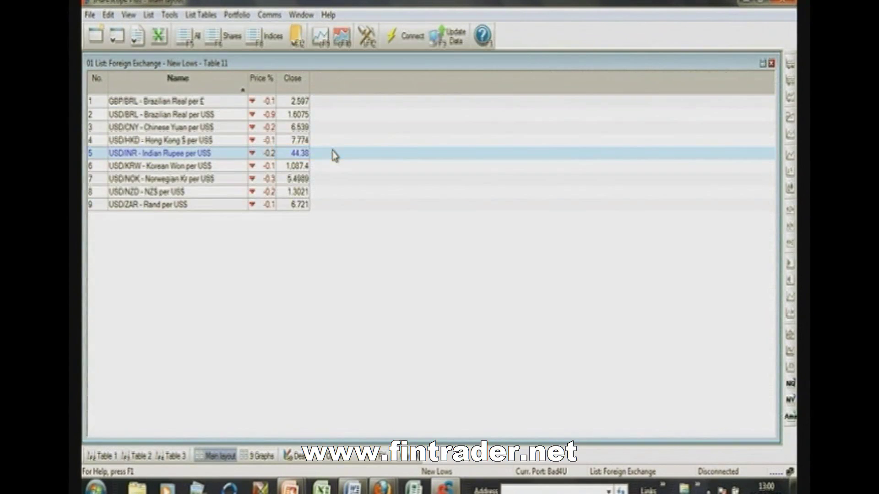
- Restrict the foreign exchange list to new highs
left_click(149, 15)
mouse_move(202, 113)
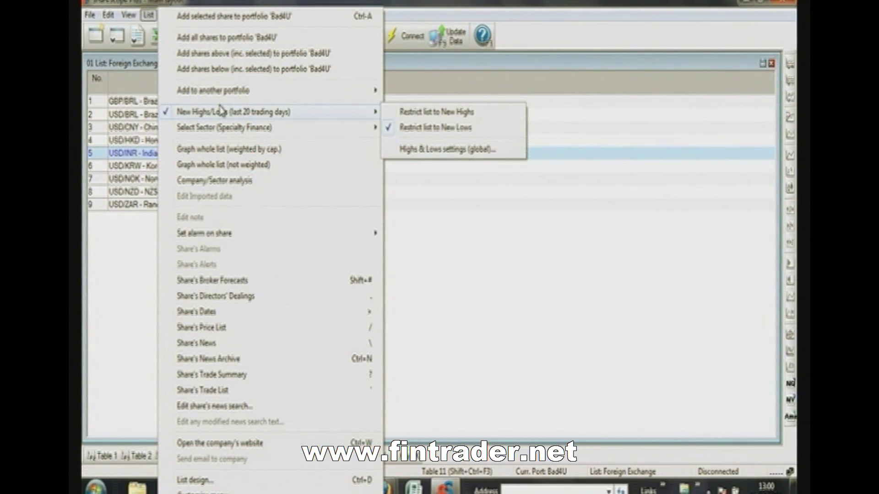
left_click(432, 116)
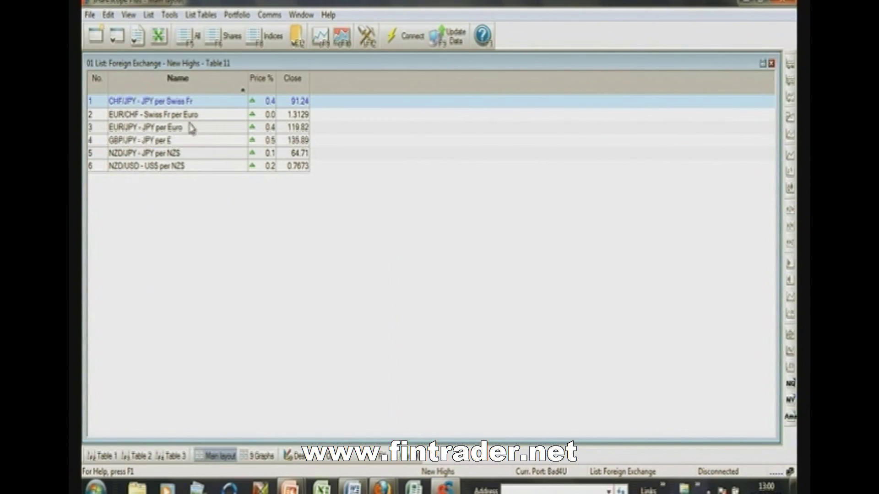
- Examine the charts of all currency pairs on the new highs list, from CHF/JPY through NZD/USD, focusing on recent breakouts
double_click(172, 105)
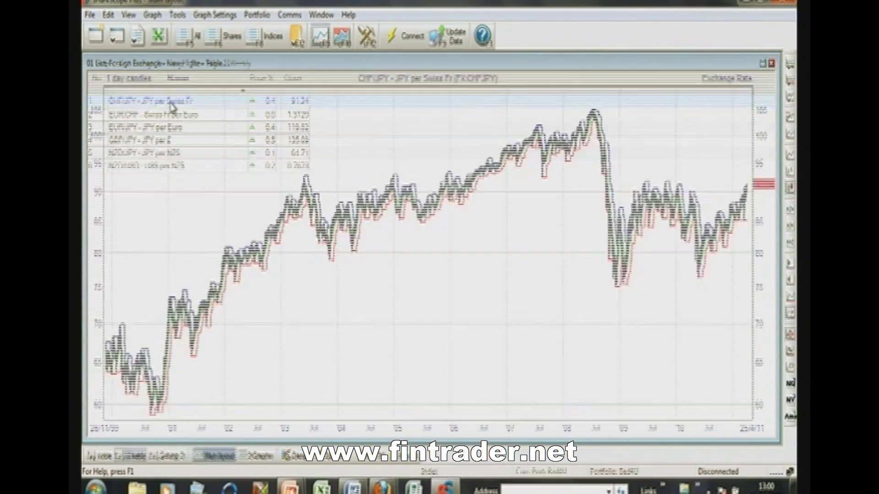
left_click_drag(708, 236, 776, 235)
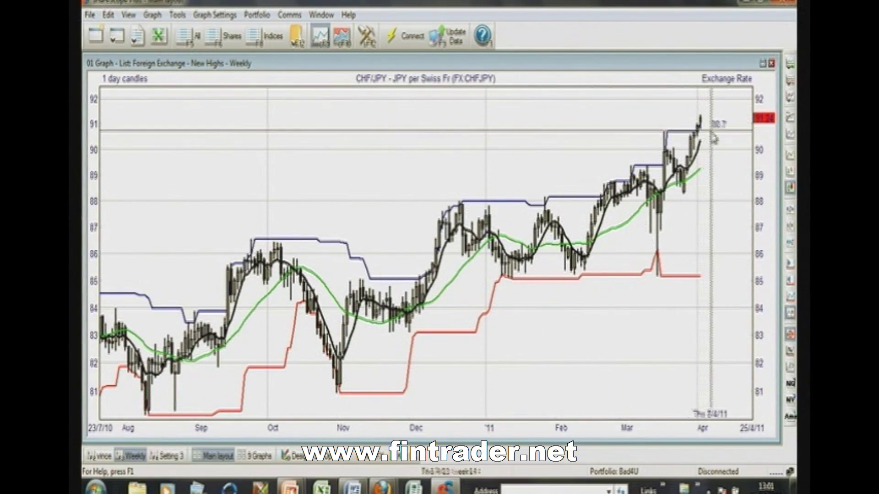
key("Page_Down")
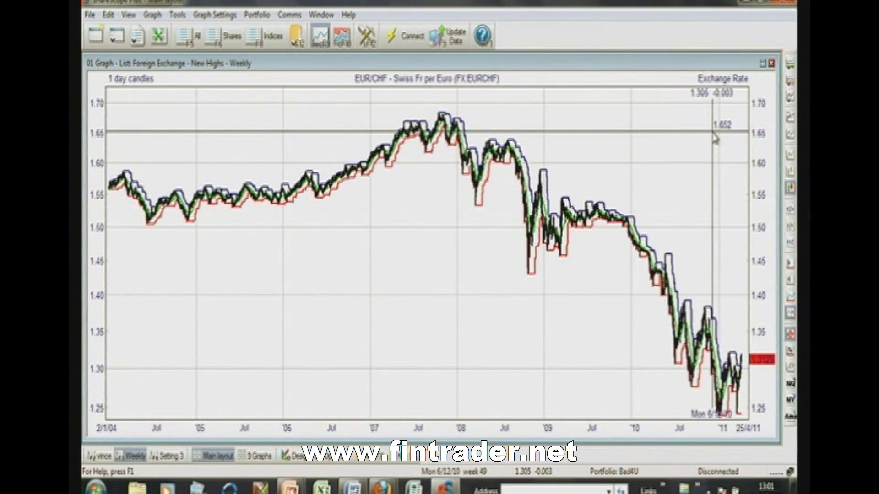
key("Page_Down")
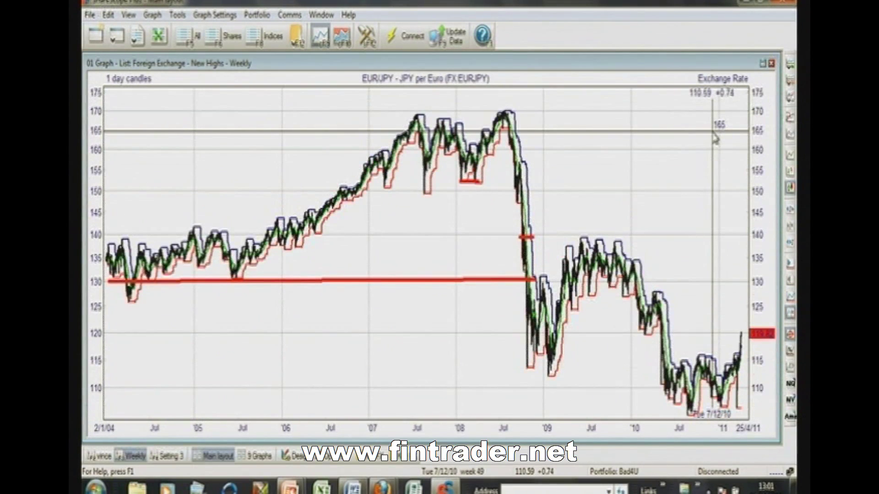
left_click_drag(660, 176, 744, 179)
key("Page_Down")
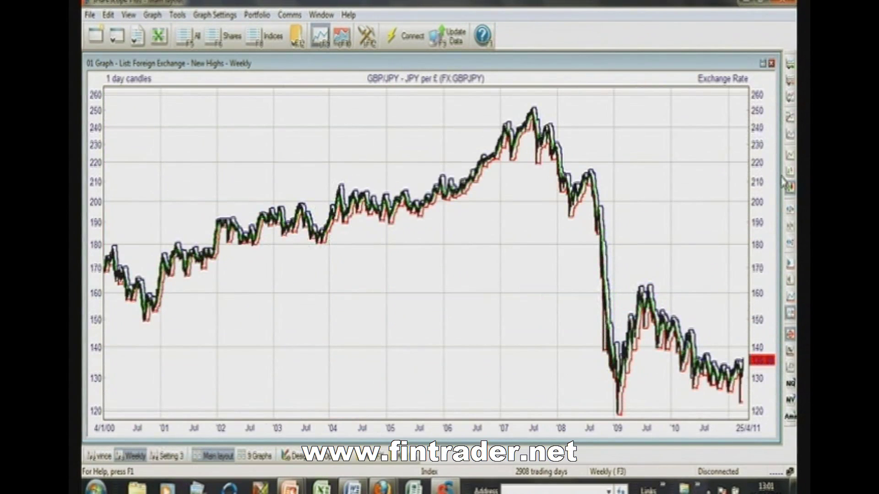
key("Page_Down")
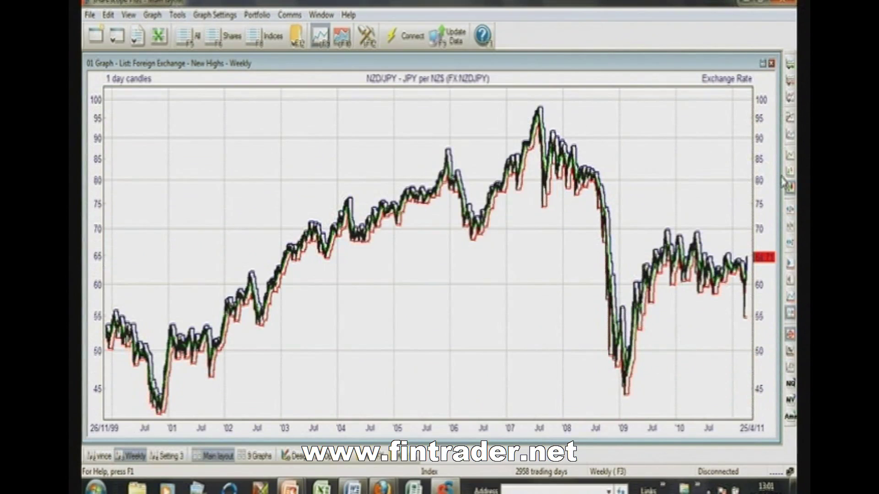
key("Page_Down")
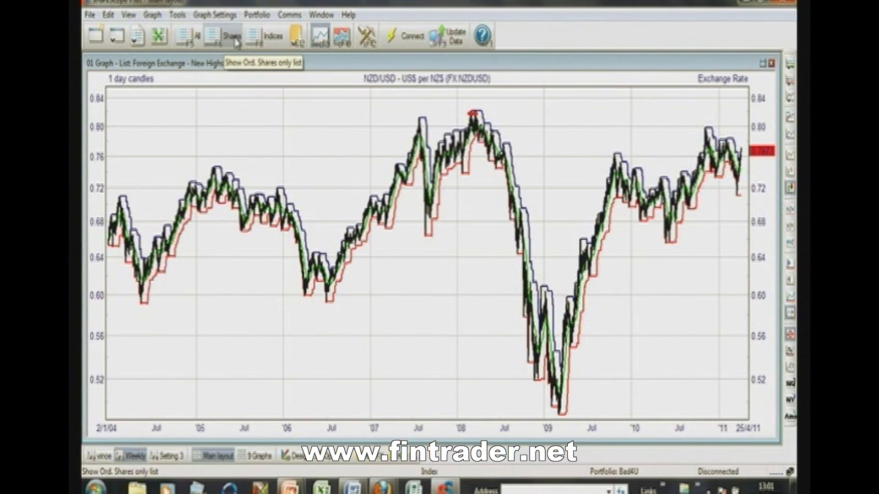
- Return to the shares list and set the period for highs and lows to the last 252 trading days
left_click(220, 42)
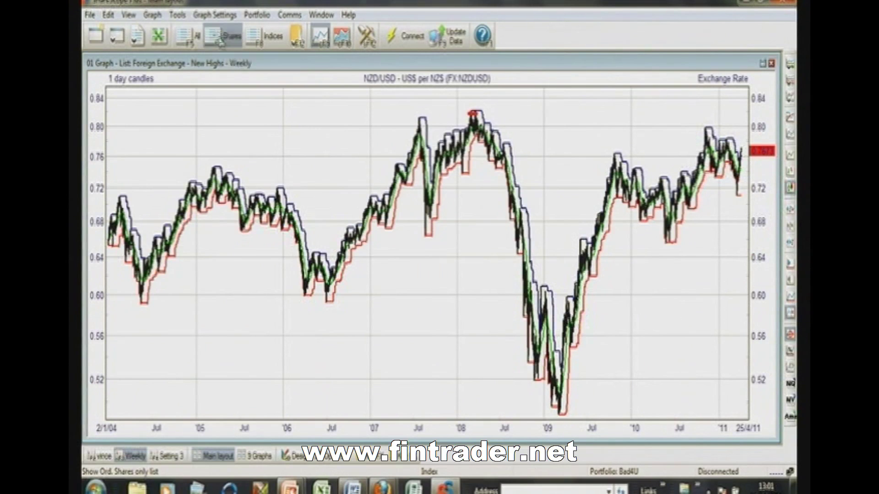
left_click(148, 15)
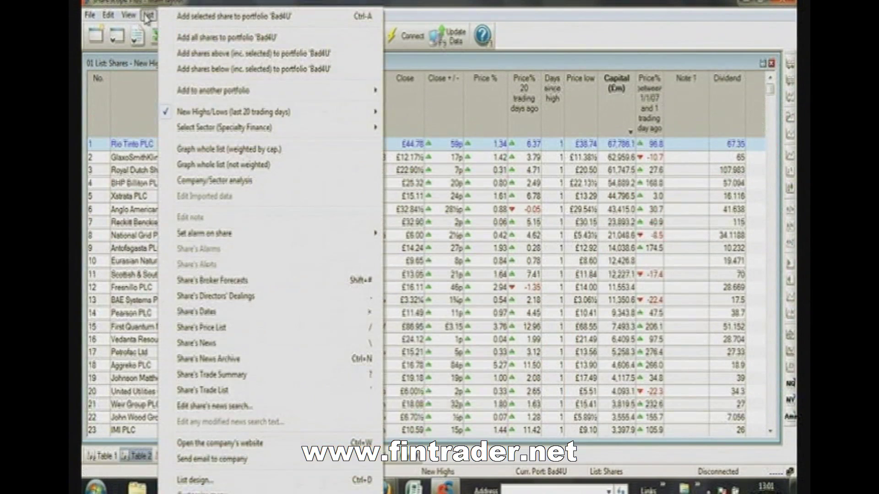
mouse_move(172, 112)
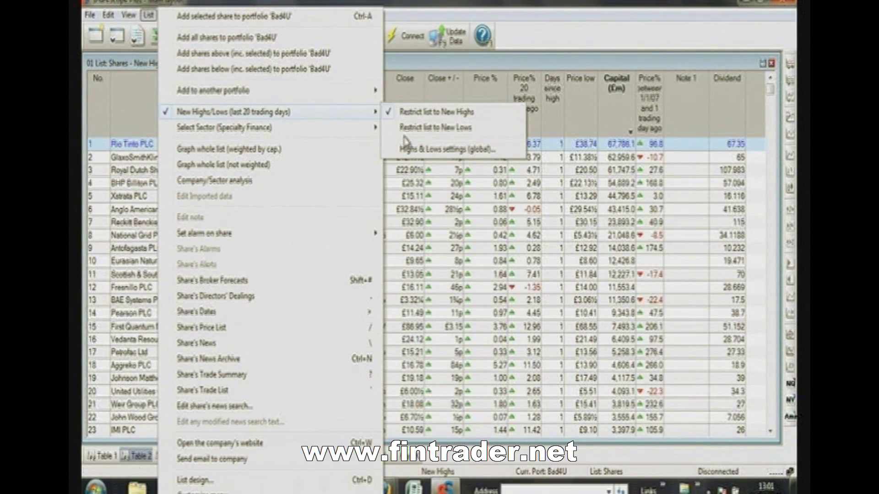
left_click(411, 156)
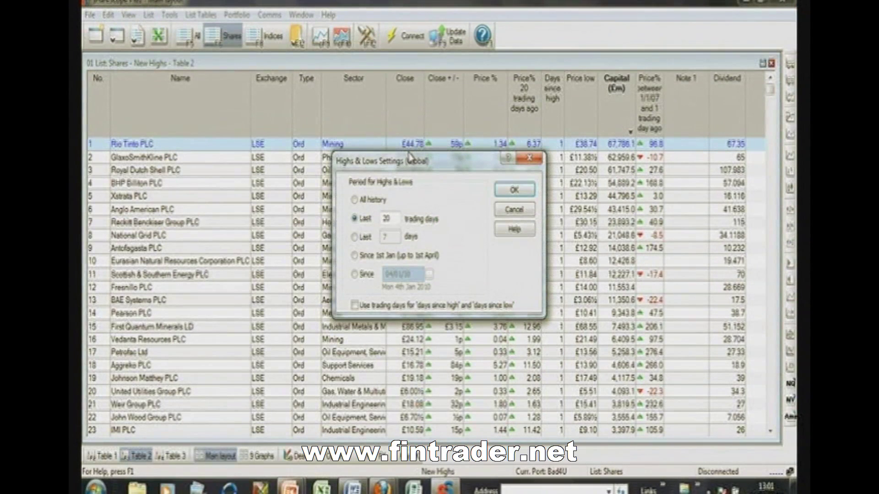
left_click(396, 220)
key("BackSpace")
key("BackSpace")
type("253")
left_click(513, 189)
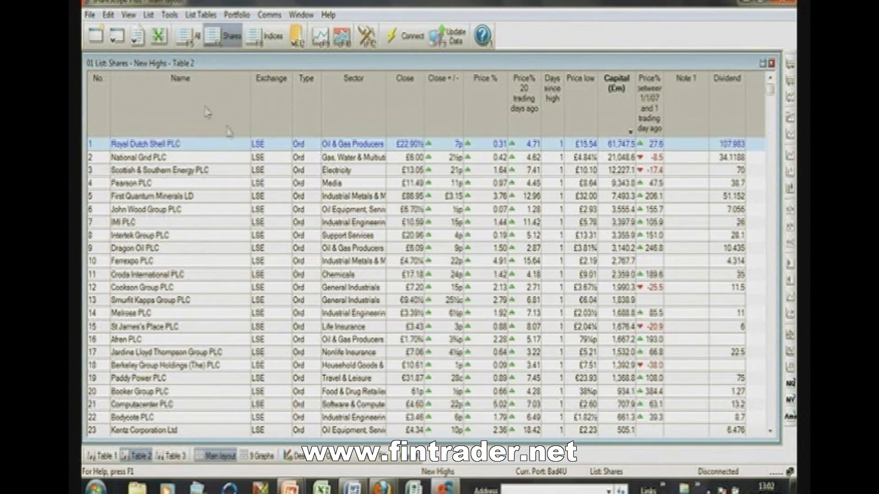
left_click(148, 15)
mouse_move(234, 114)
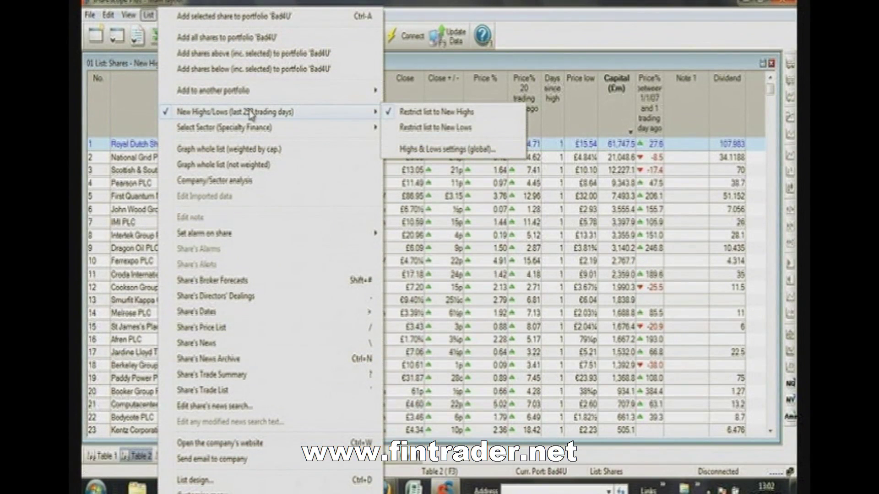
left_click(130, 111)
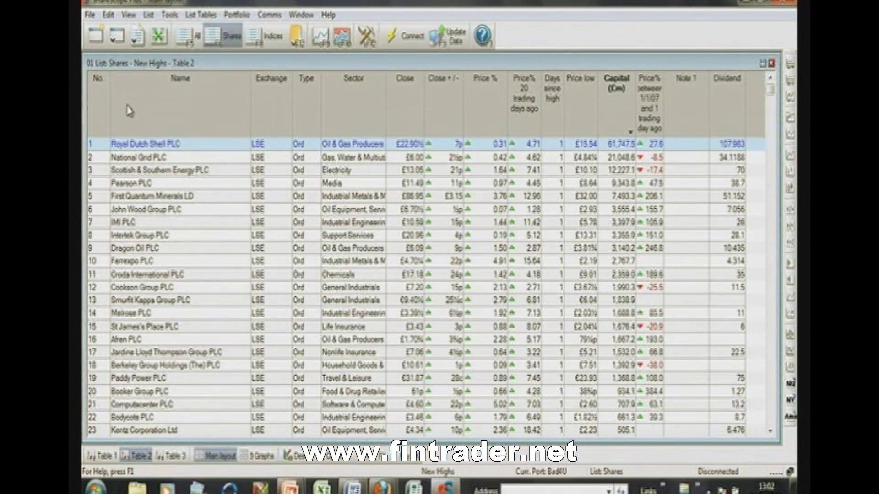
- Sort the new highs list by closing price, highest first, and examine Baidu Inc/China's recent price action on its chart
left_click(412, 119)
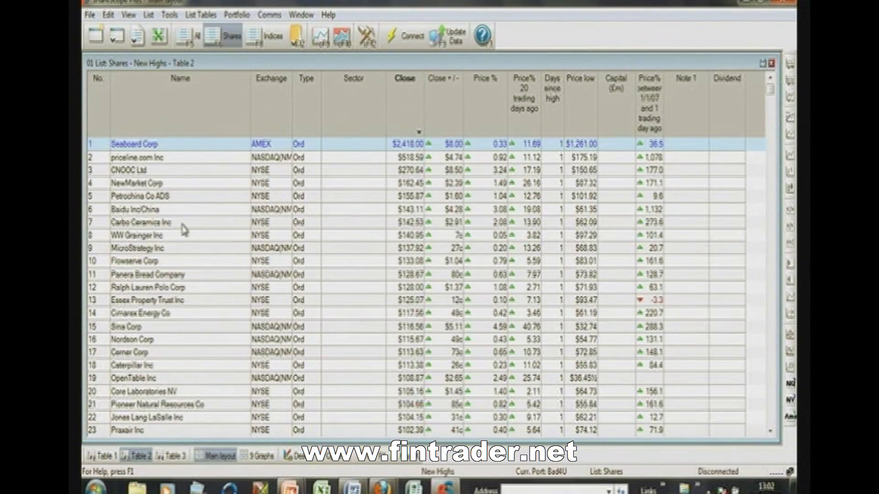
double_click(147, 211)
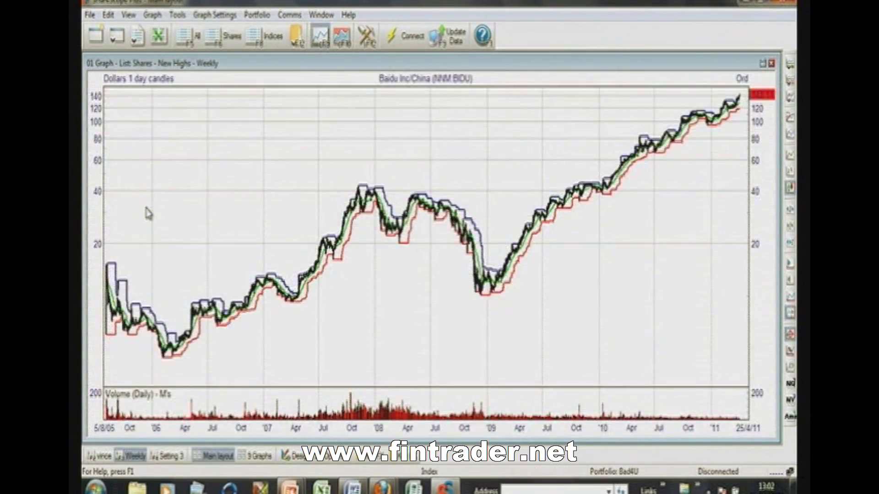
left_click(626, 207)
left_click(625, 207)
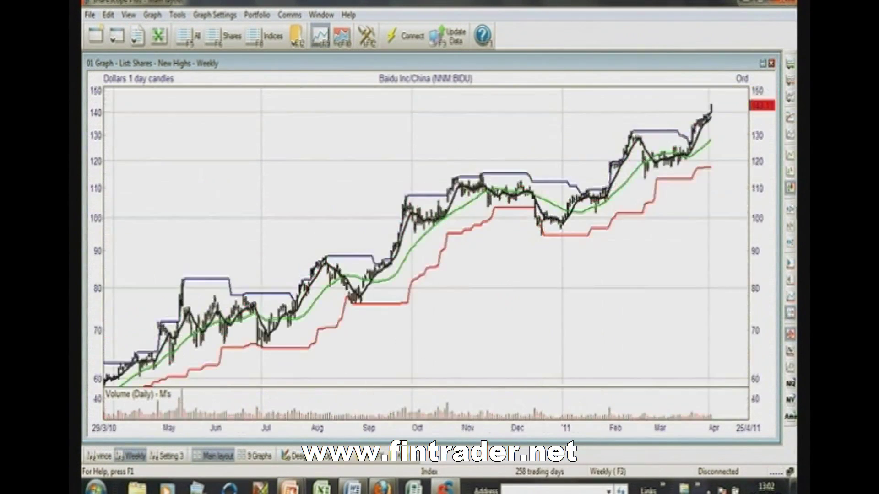
left_click(684, 235)
left_click(733, 235)
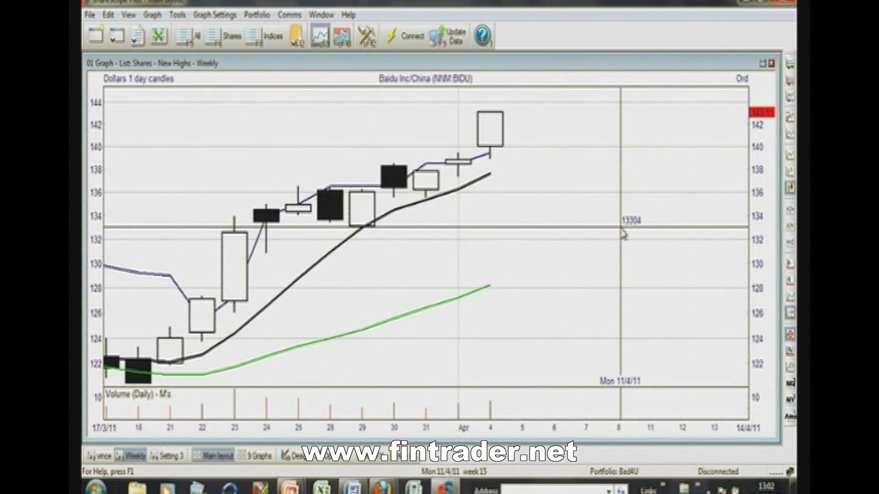
right_click(623, 233)
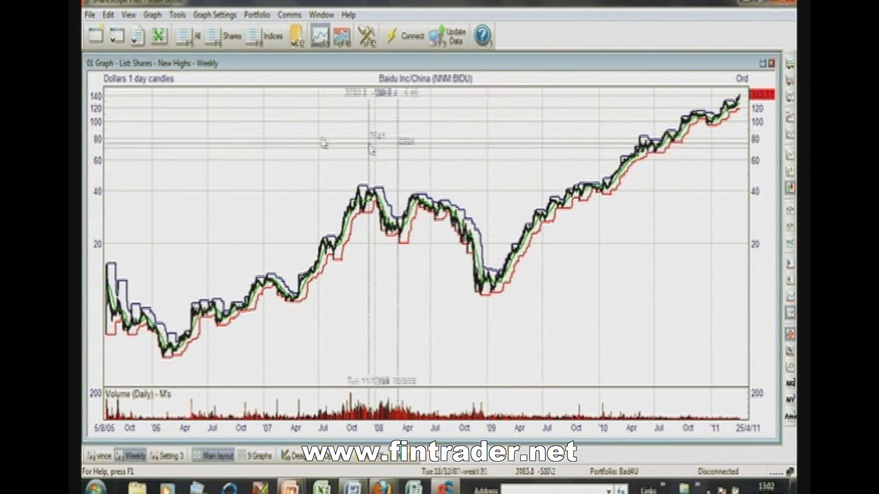
- Examine the charts of successive shares on the new highs list, from Carbo Ceramics through Cerner Corp
key("Down")
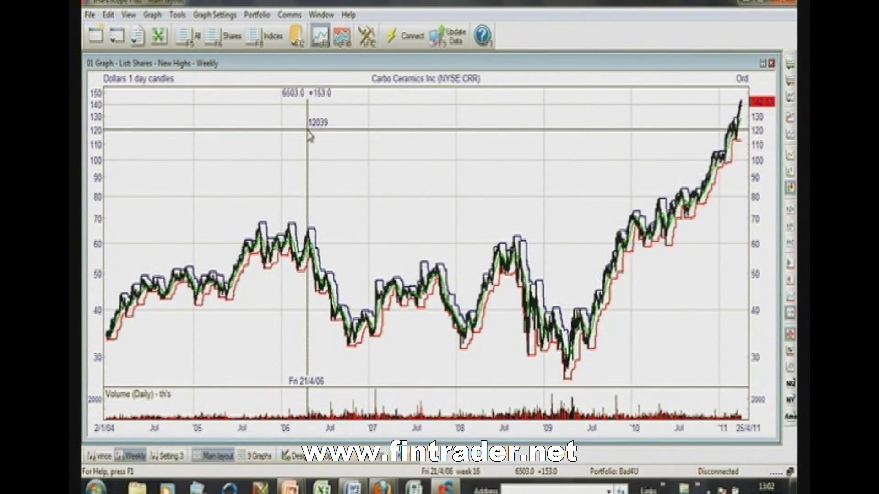
key("Down")
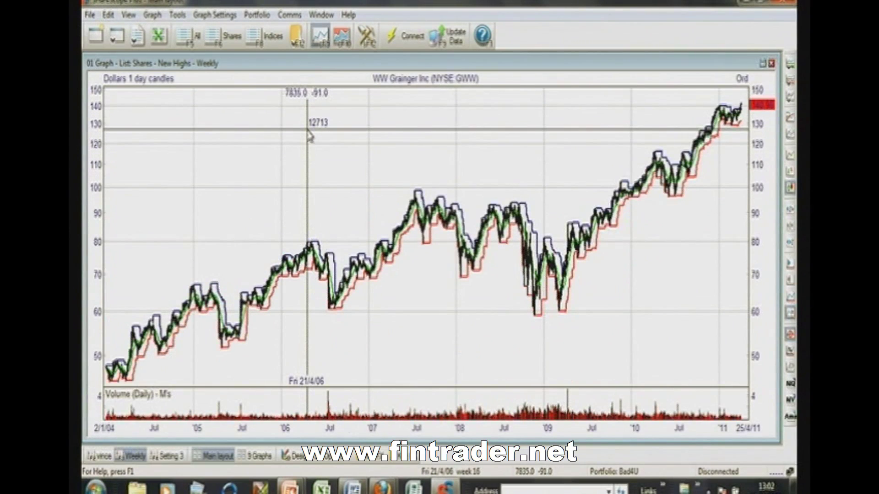
key("Down")
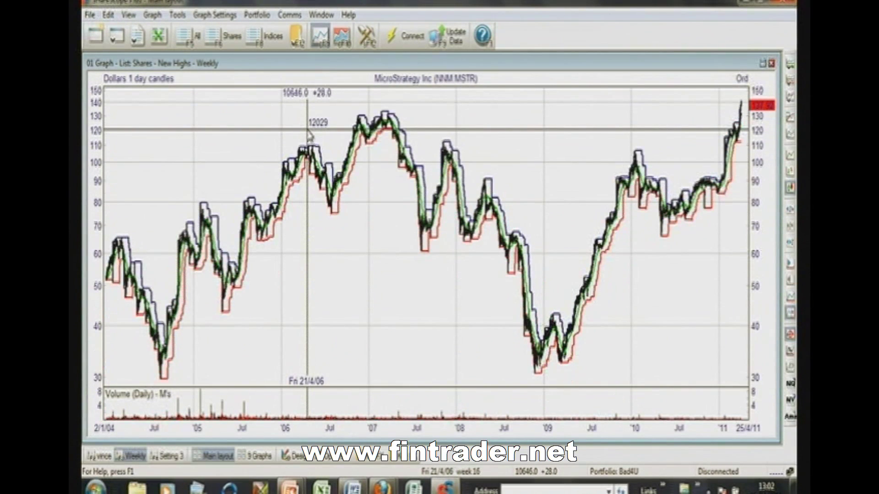
key("Down")
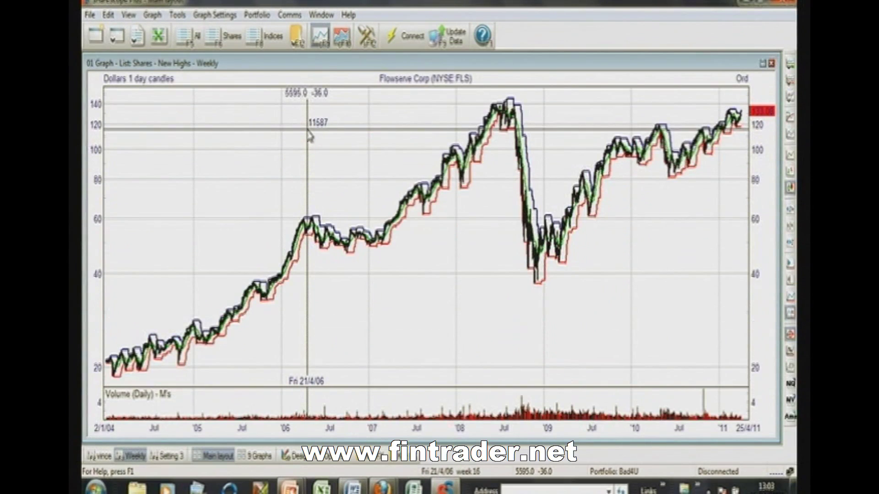
key("Down")
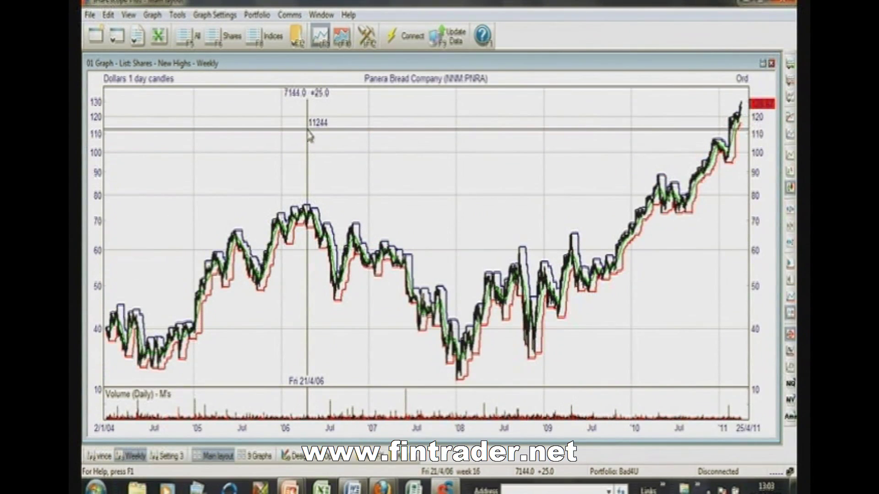
key("Down")
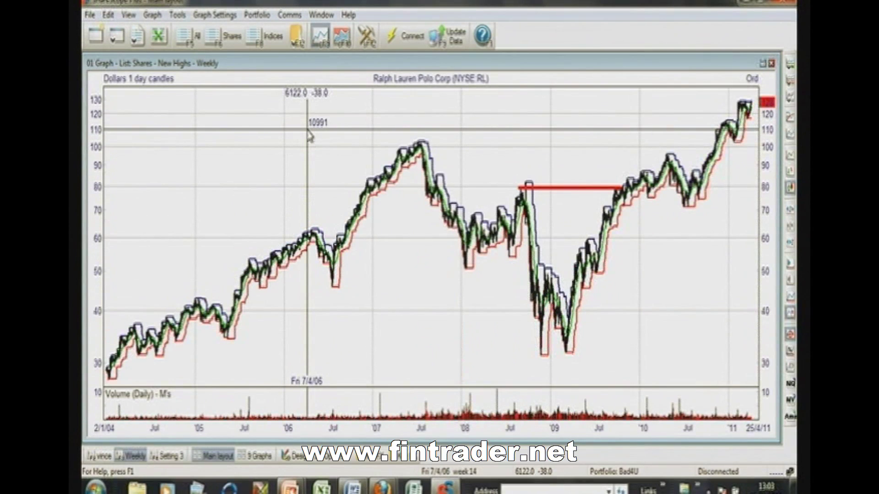
key("Down")
key("Down")
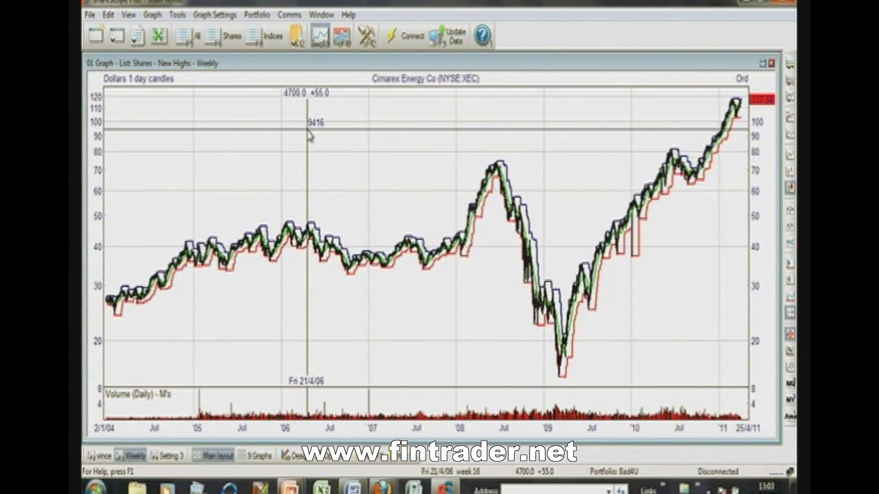
key("Down")
key("Down")
key("Down")
key("Down")
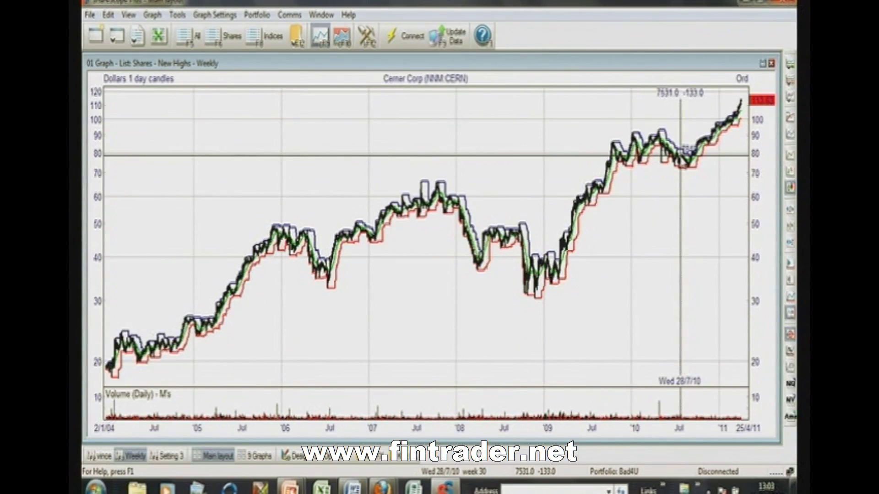
- Examine the new highs charts from Caterpillar through Jones Lang LaSalle, looking closely at Caterpillar's price action since late September 2010
key("Page_Down")
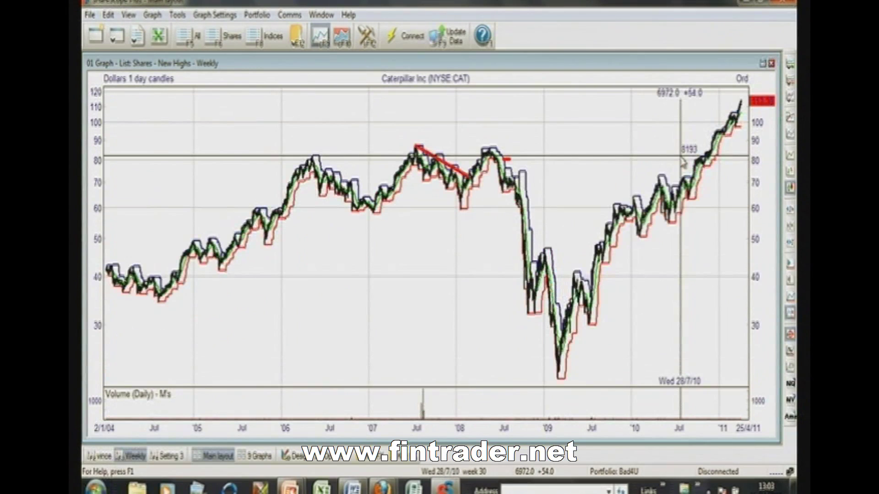
left_click_drag(692, 151, 756, 156)
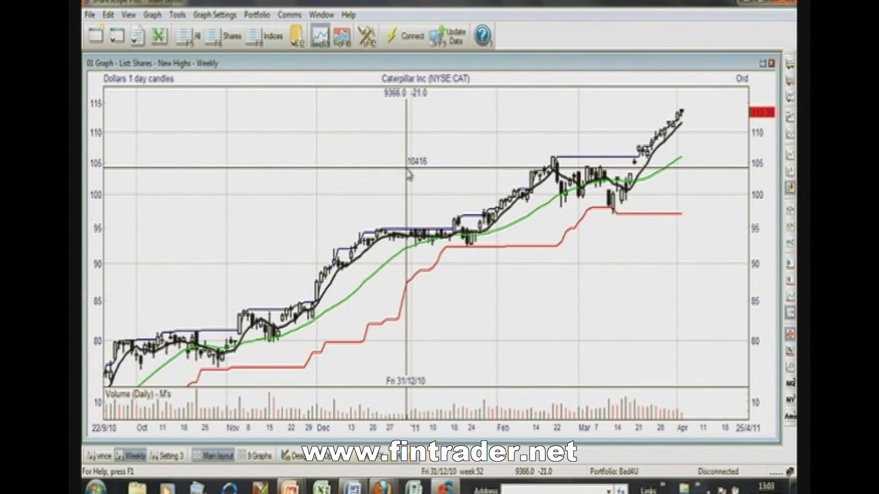
key("space")
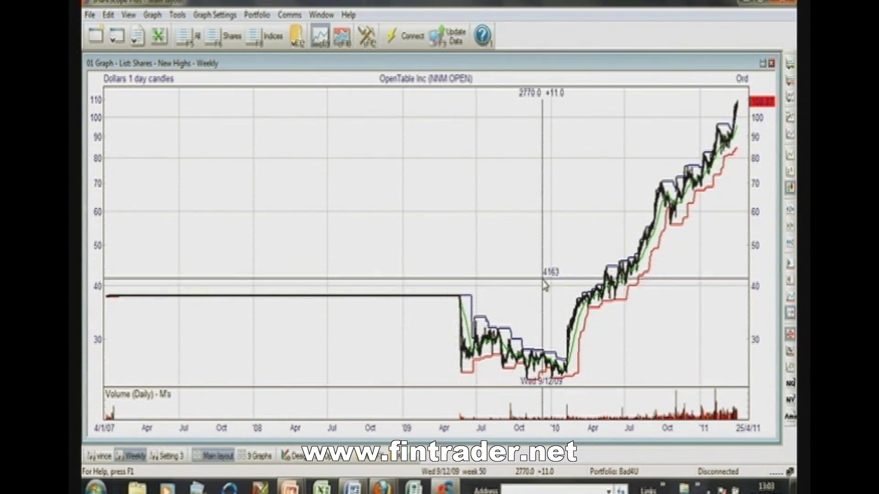
key("Page_Down")
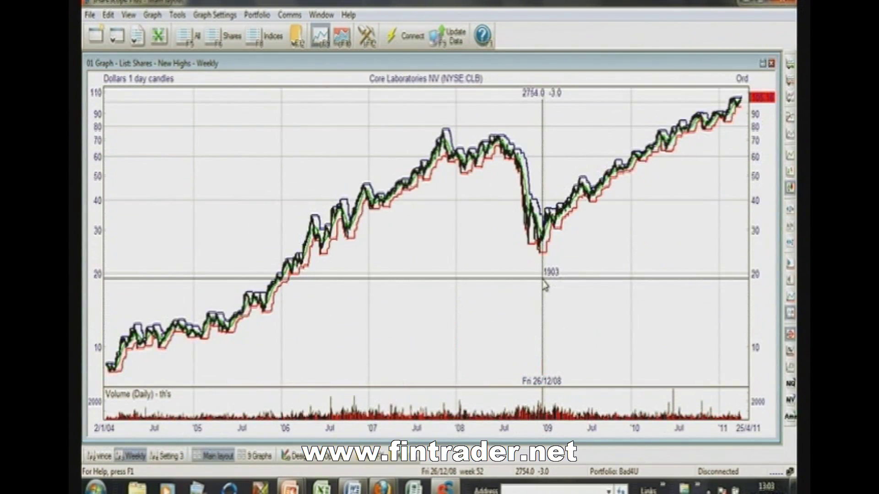
key("Page_Down")
key("Page_Down")
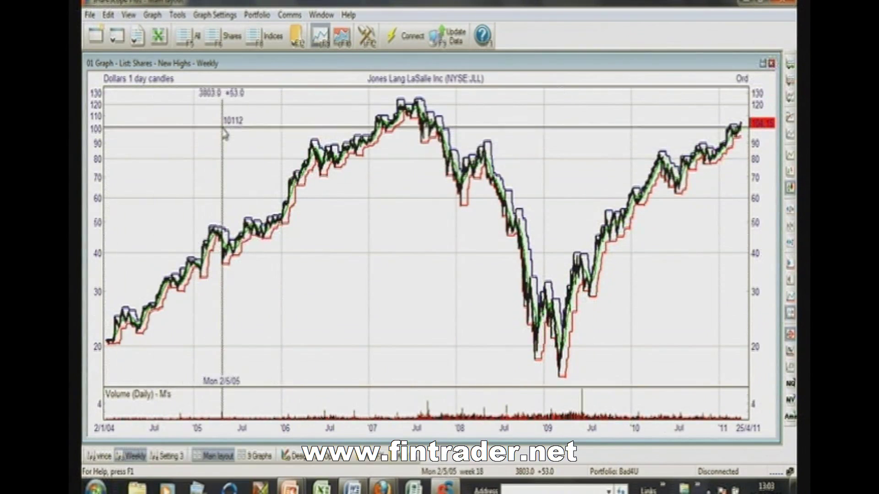
- Return to the shares list and restrict it to new lows
left_click(224, 37)
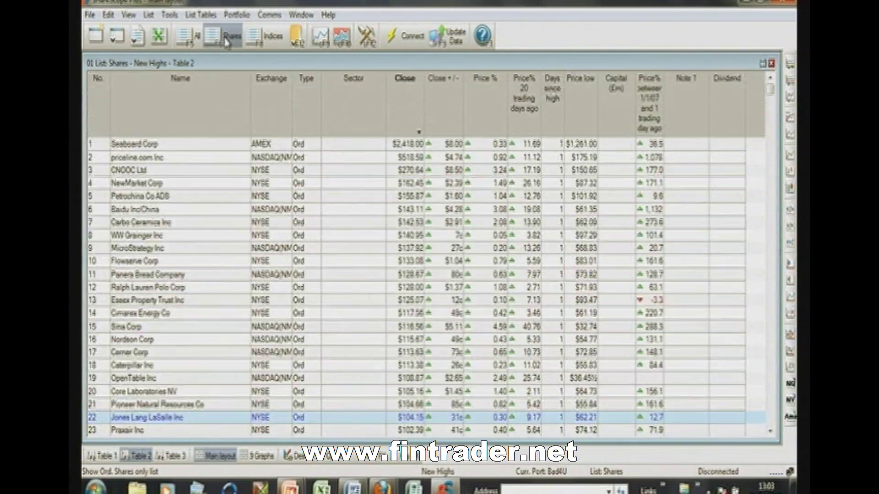
left_click(147, 15)
mouse_move(232, 118)
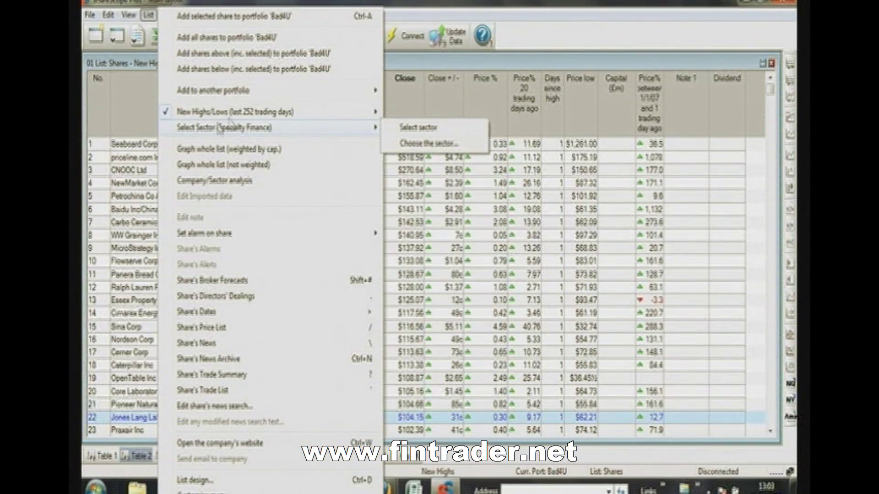
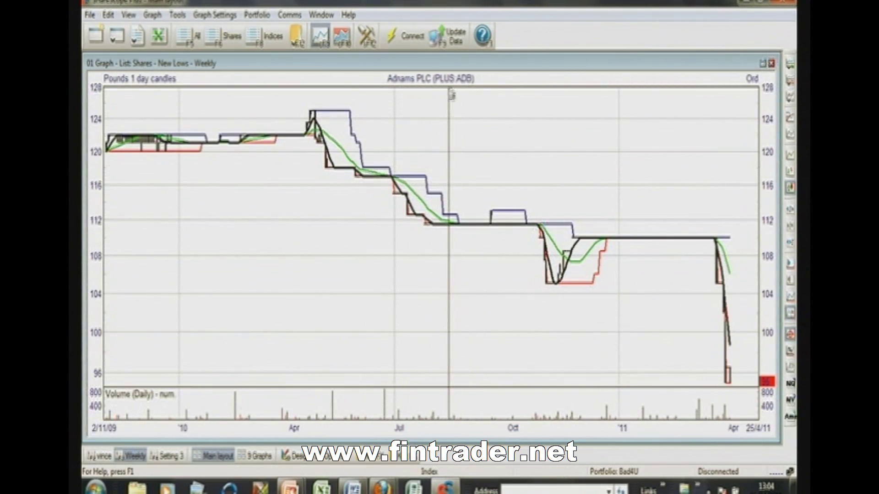
- Examine the new lows charts from the iPath Short Enhanced MSCI ETN through Mail.Ru Group, looking closely at Campbell Soup's past year
key("Page_Down")
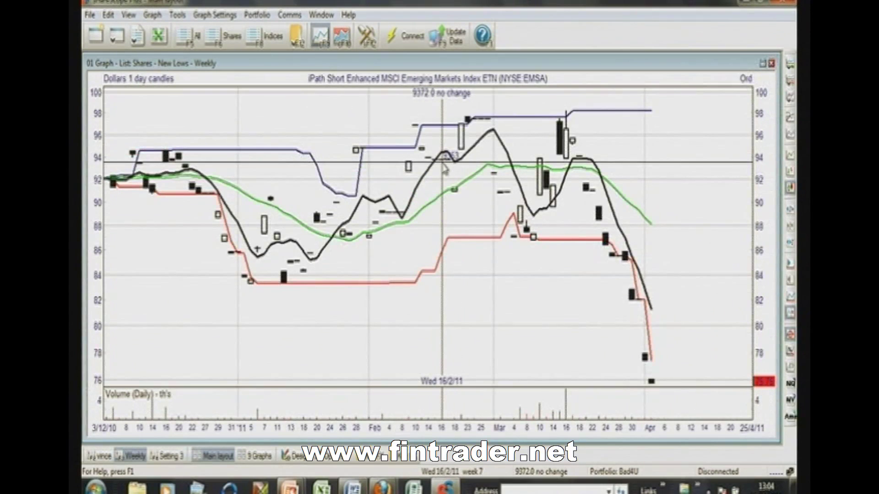
key("Page_Down")
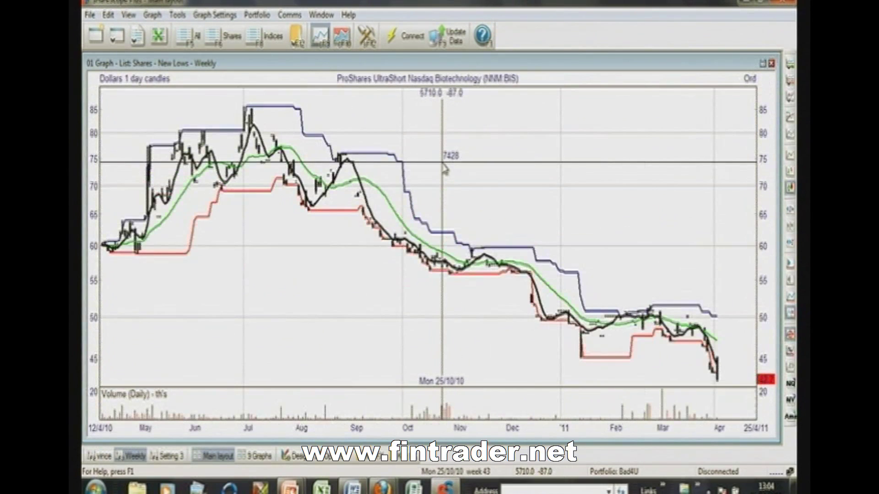
key("Page_Down")
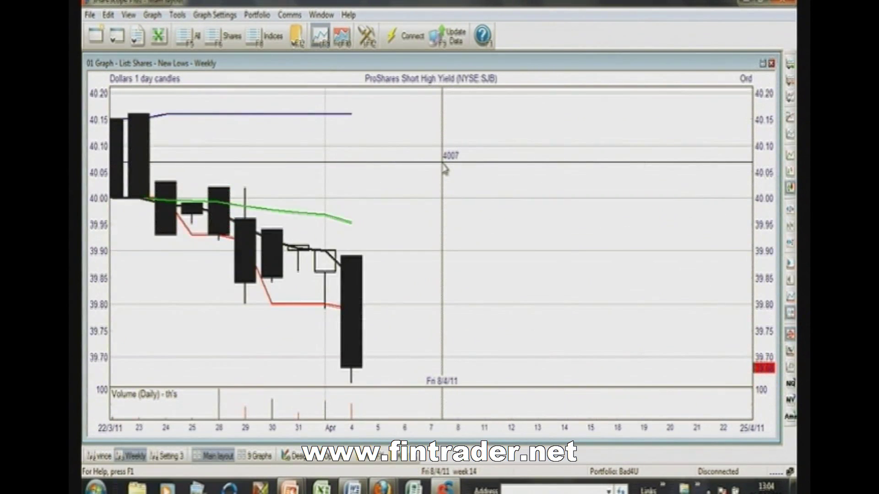
key("Page_Down")
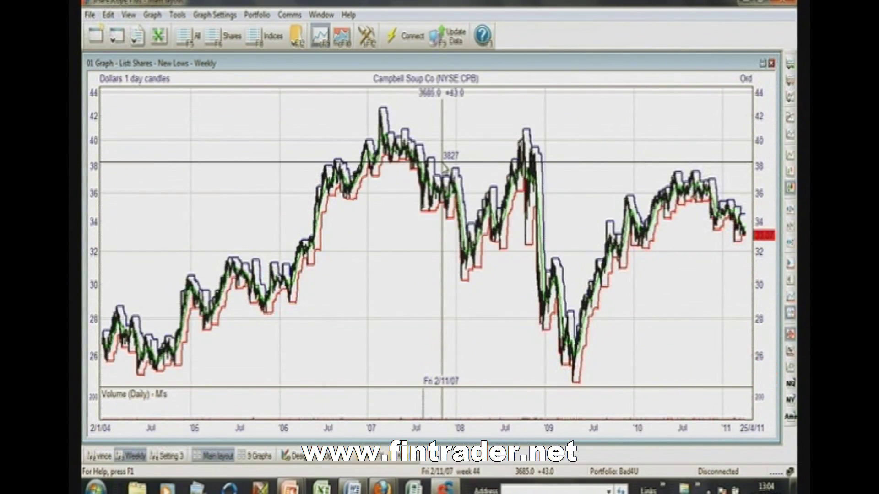
left_click_drag(663, 201, 751, 212)
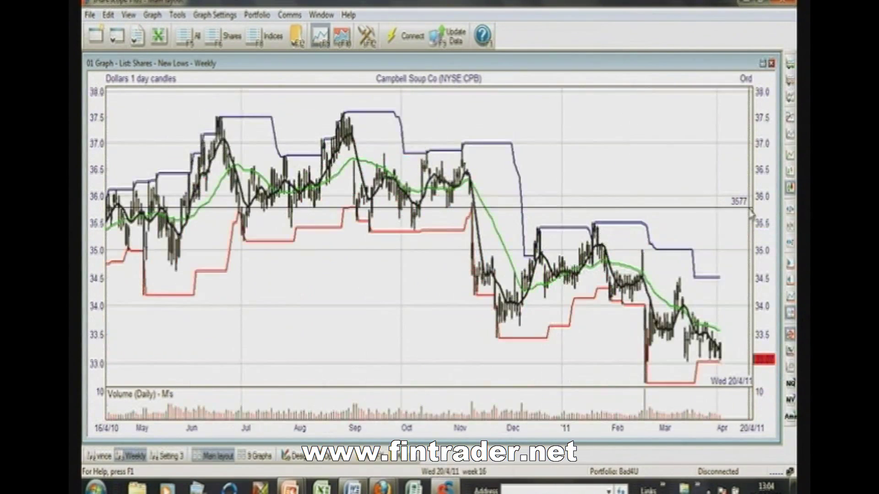
key("Page_Down")
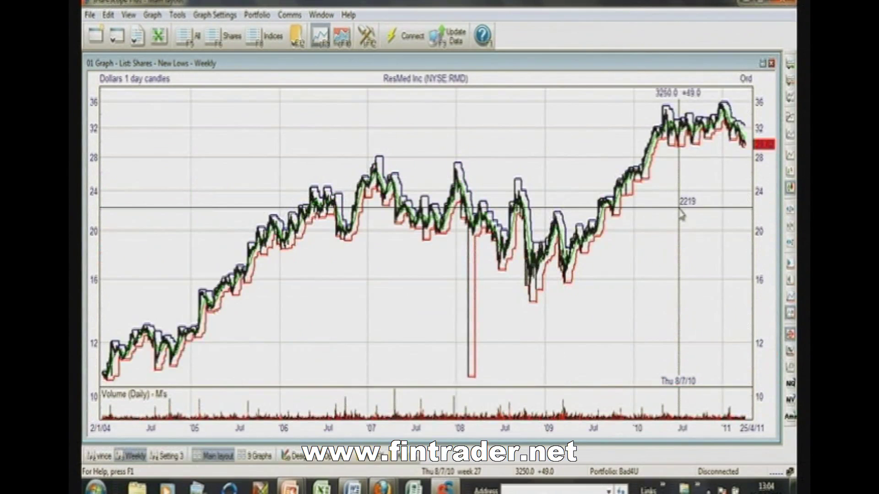
key("Page_Down")
key("Page_Down")
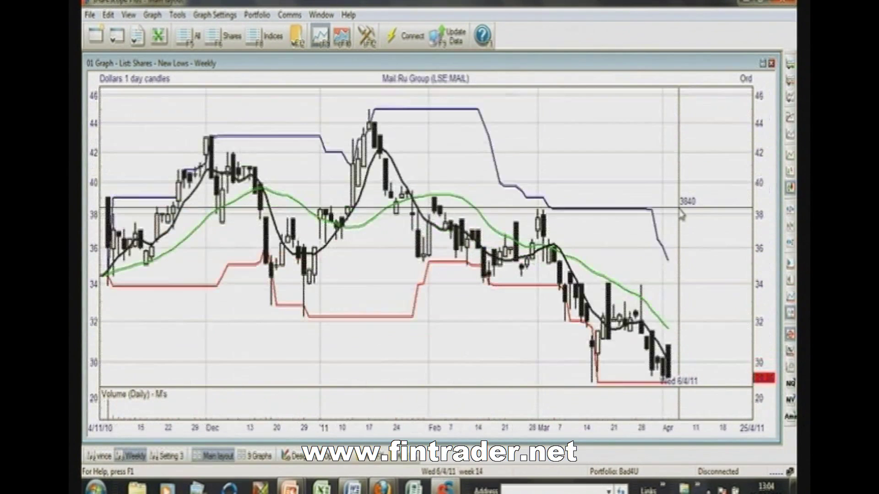
- Examine the Best Buy chart on the new lows list, looking closely at price action since late November 2008
key("Page_Down")
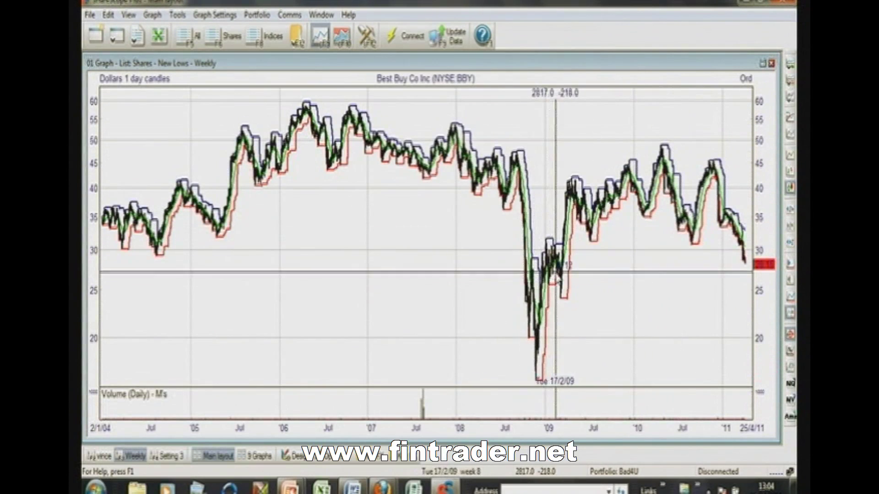
mouse_move(535, 277)
left_mouse_down()
mouse_move(705, 237)
mouse_move(754, 237)
left_mouse_up()
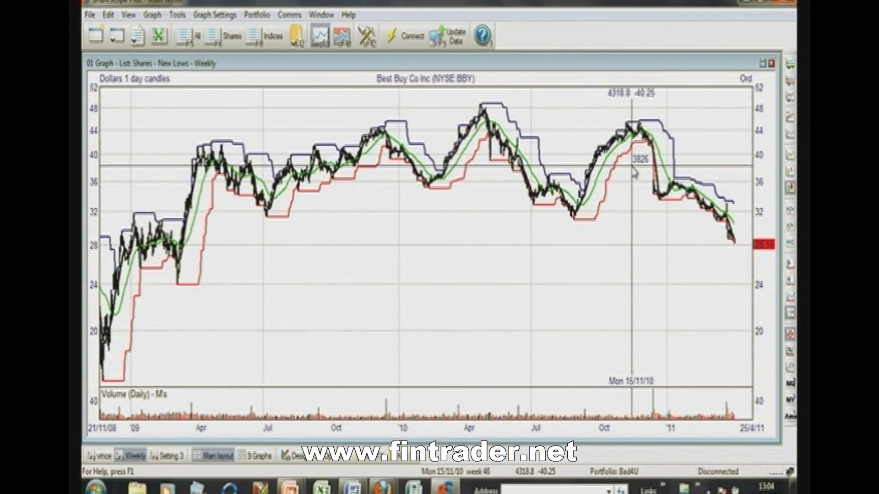
scroll(631, 165, "down", 3)
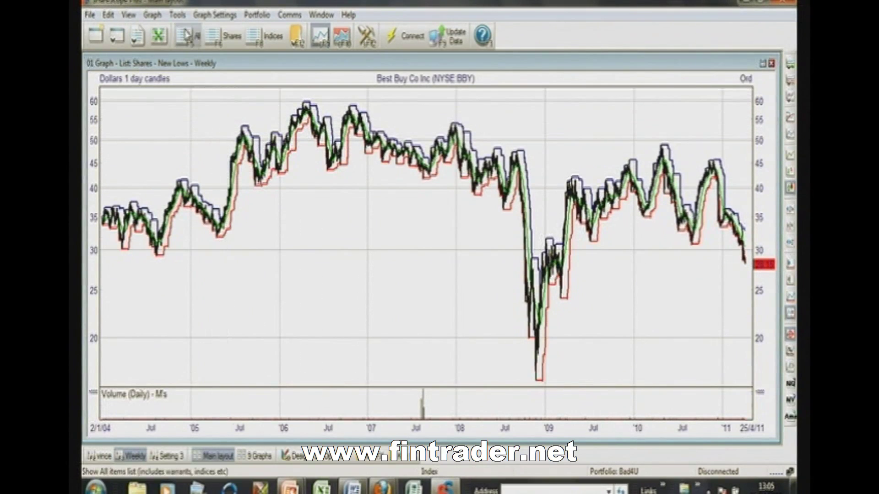
- Return to the shares new lows list and apply the Simple cross data mining filter
left_click(226, 38)
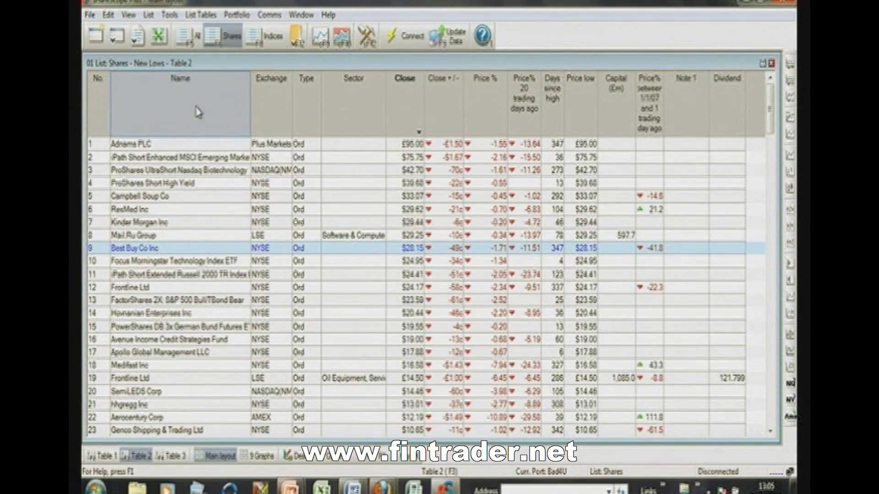
left_click(366, 41)
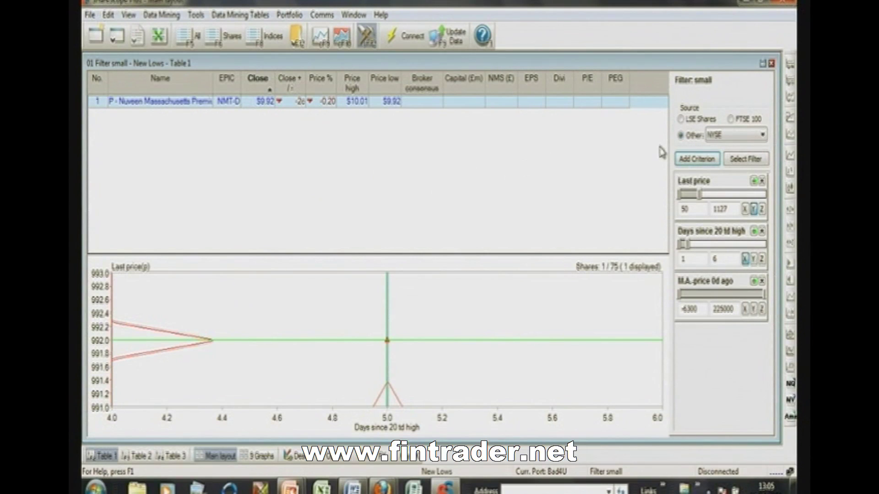
left_click(739, 161)
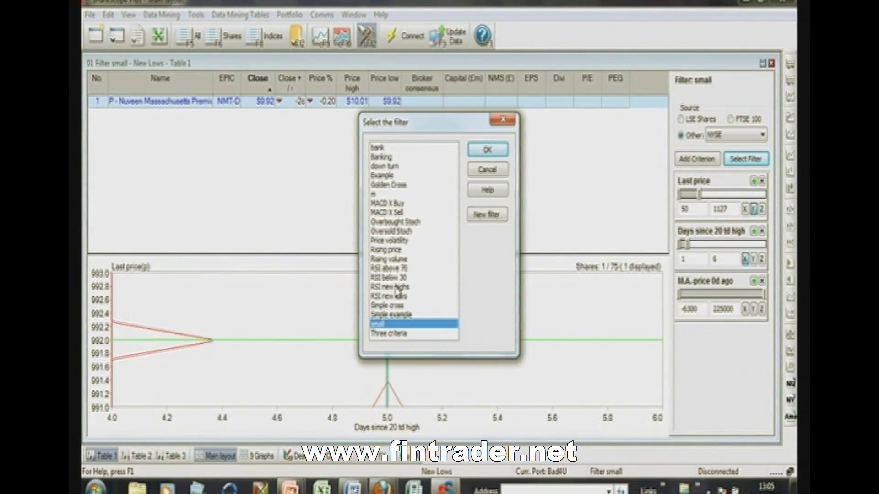
double_click(396, 306)
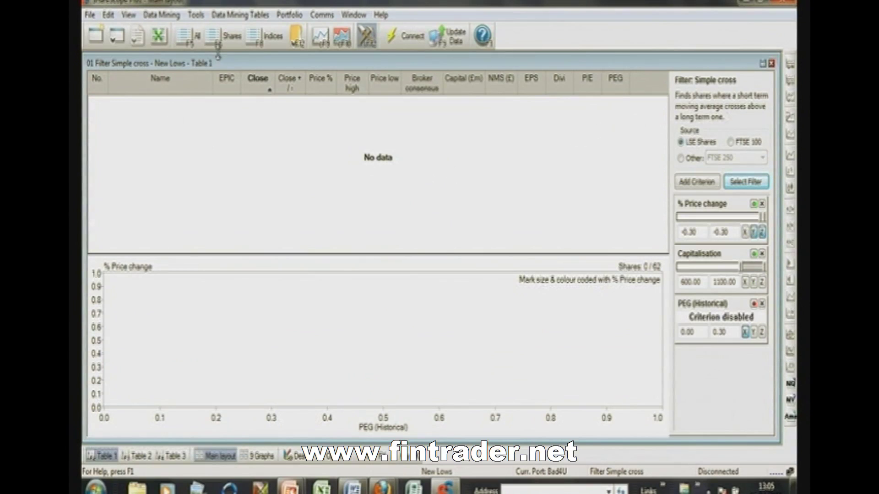
- Leave the filter results and bring up the list of indices for all sectors
left_click(231, 44)
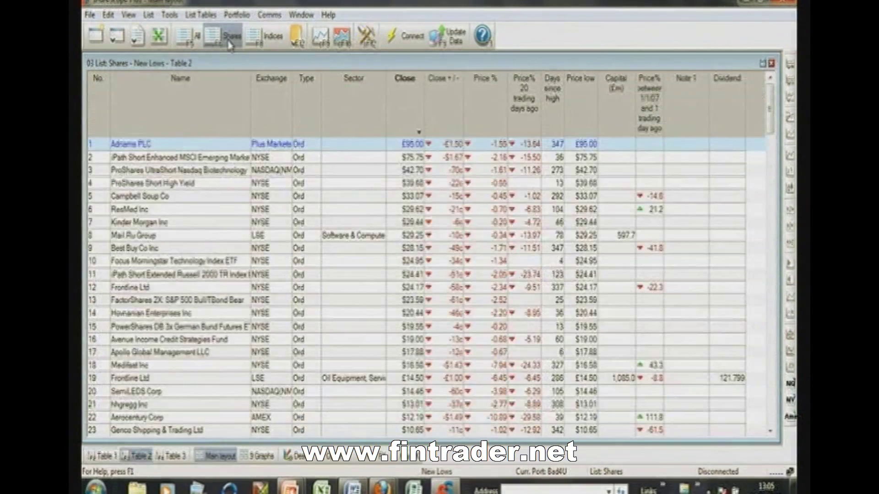
left_click(259, 44)
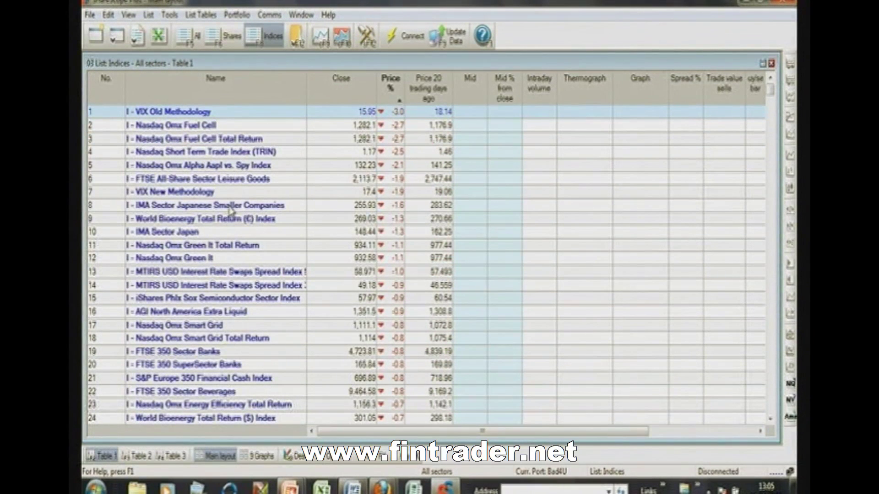
type("nik")
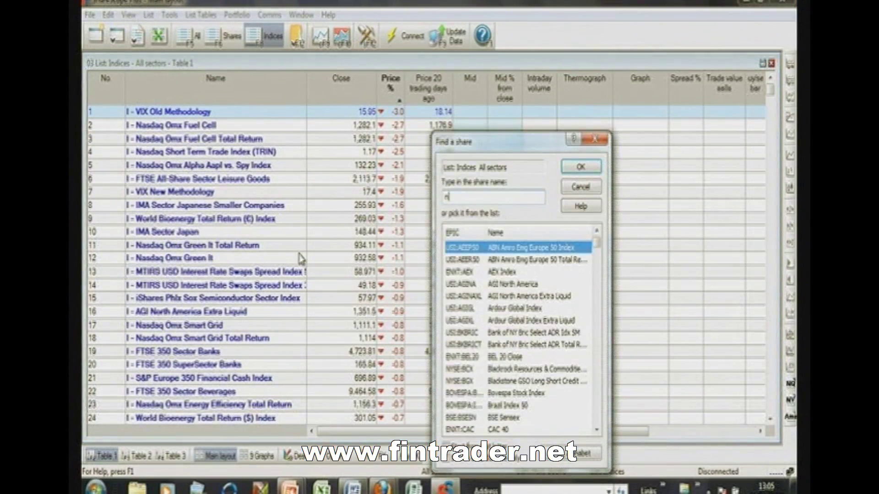
key("BackSpace")
key("BackSpace")
key("BackSpace")
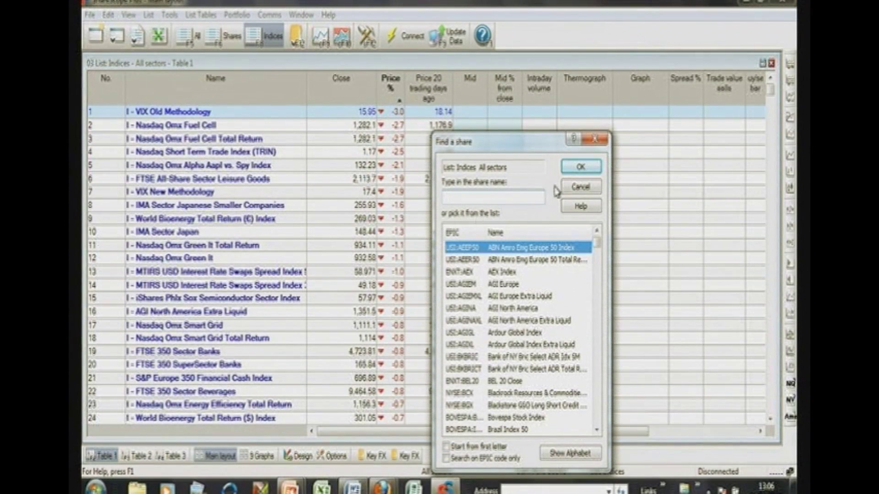
left_click(573, 190)
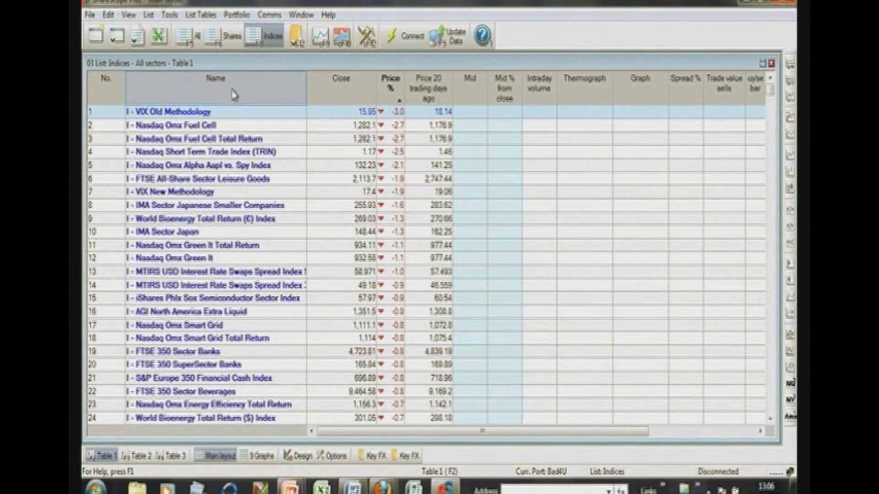